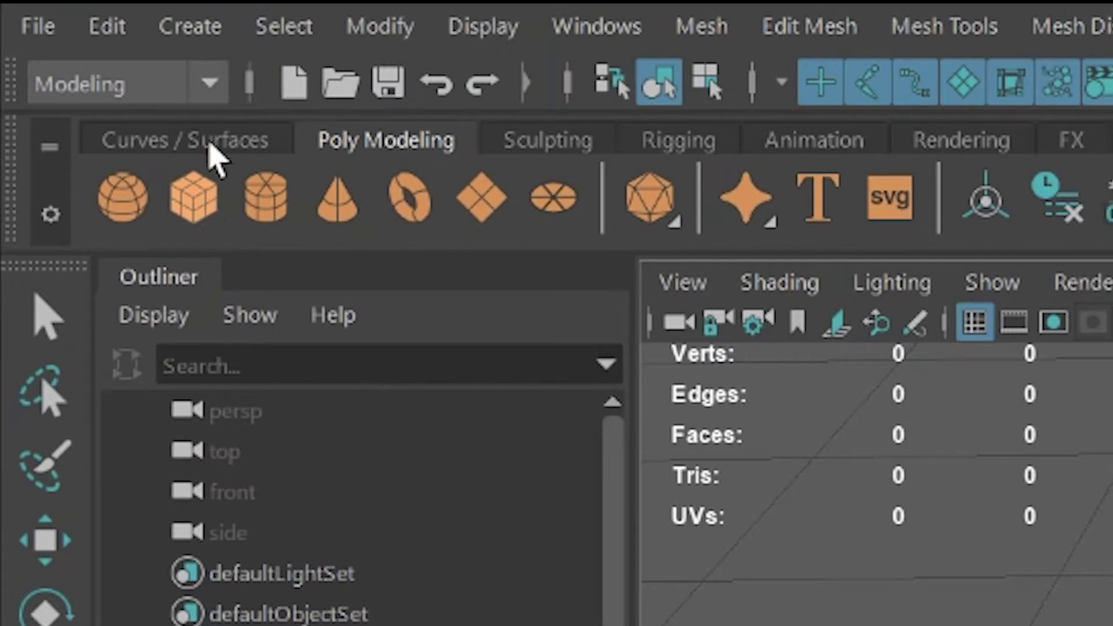
Create a polygon cube at the centre of the grid
left_click(203, 46)
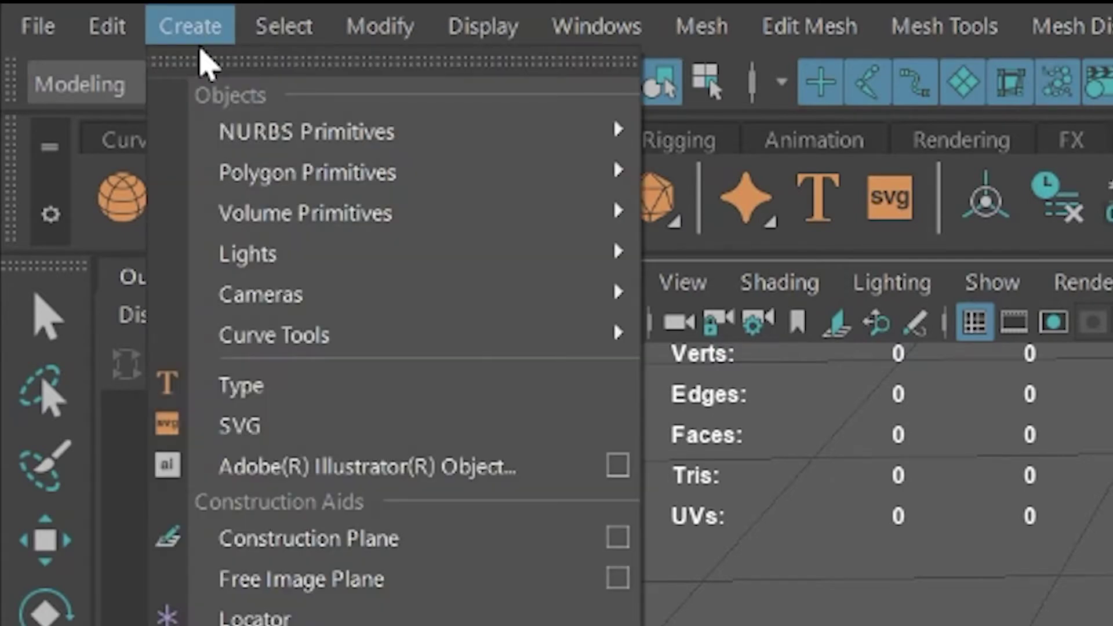
mouse_move(547, 184)
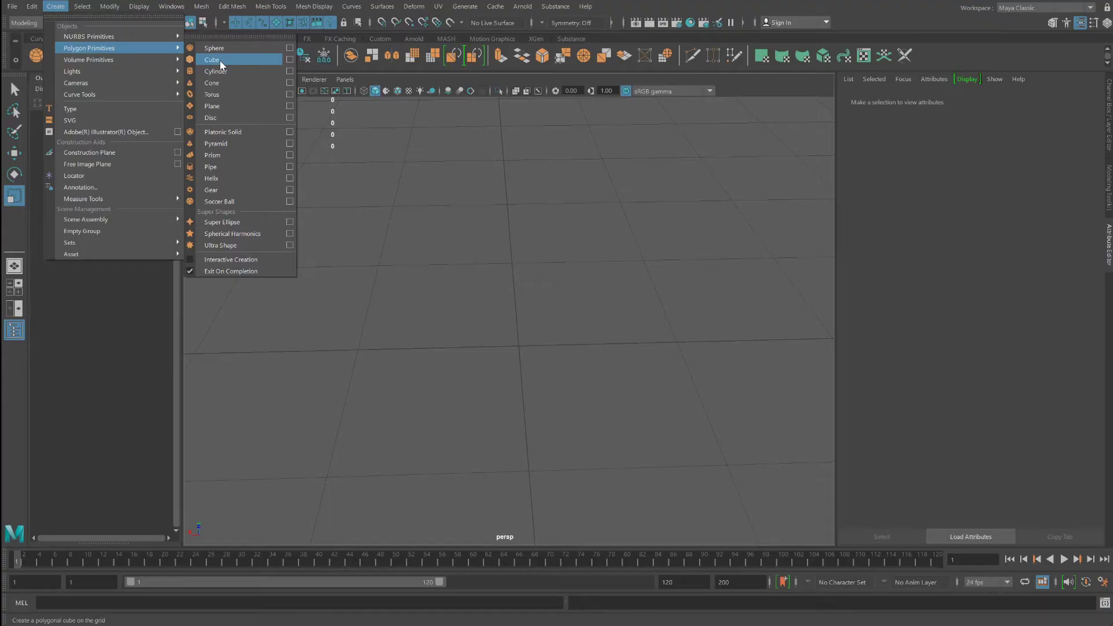
left_click(220, 60)
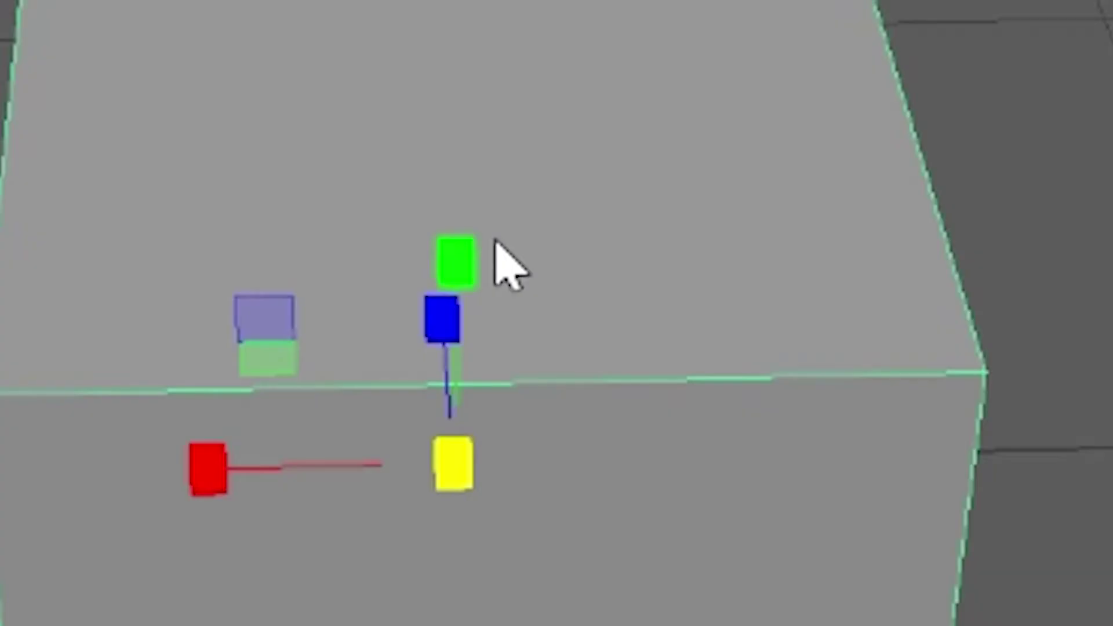
Extrude the cube's top face straight upward to form a second segment nearly as tall as the cube
right_click_drag(528, 302, 526, 327)
right_click_drag(484, 359, 479, 426)
left_click(438, 588)
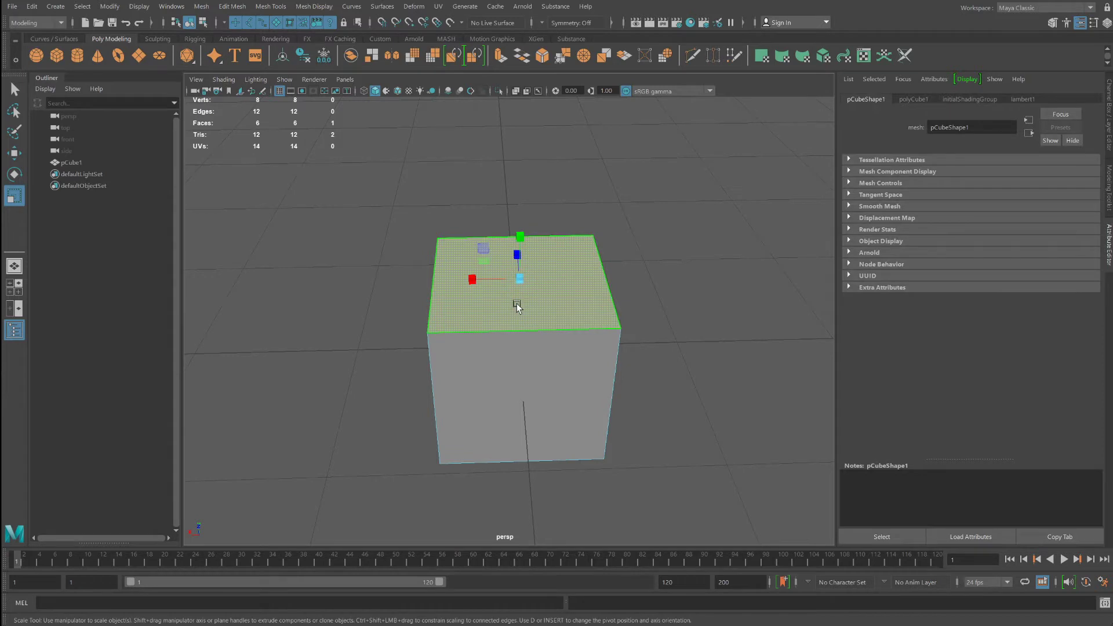
mouse_move(526, 335)
left_mouse_down("alt")
mouse_move(524, 322)
mouse_move(538, 326)
left_mouse_up("alt")
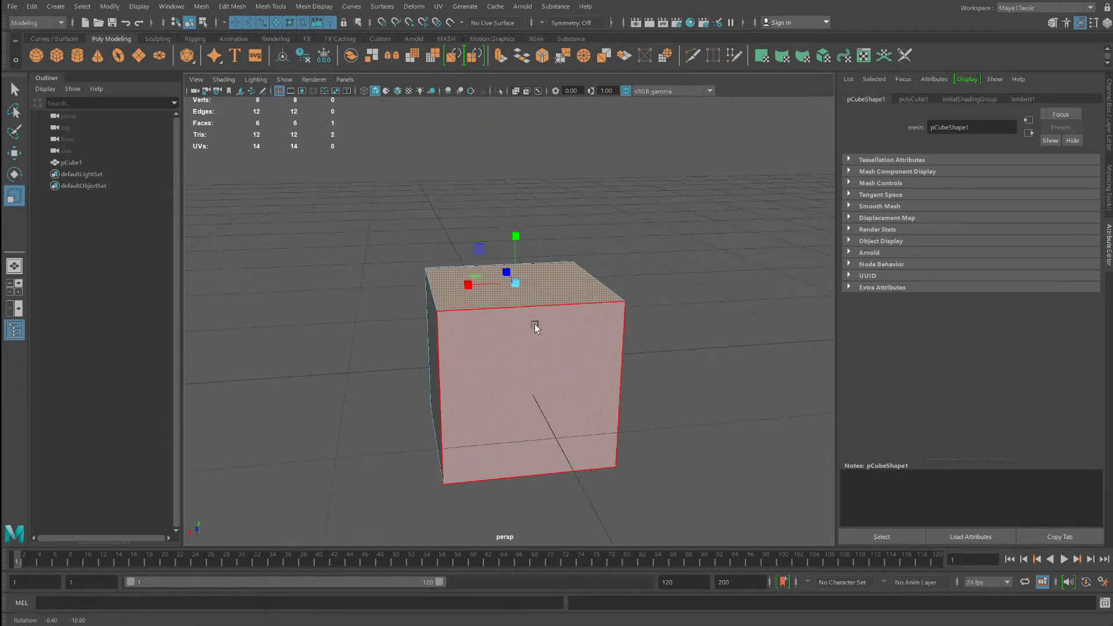
right_click_drag(534, 324, 409, 324, "alt")
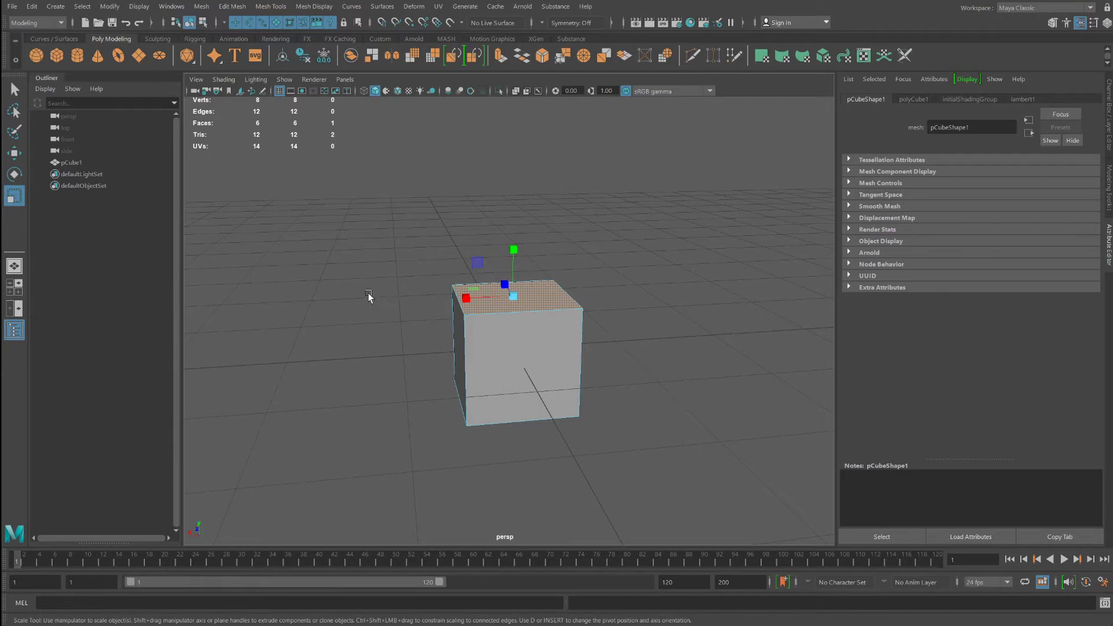
mouse_move(471, 328)
left_mouse_down("alt")
mouse_move(425, 280)
mouse_move(479, 343)
mouse_move(465, 325)
left_mouse_up("alt")
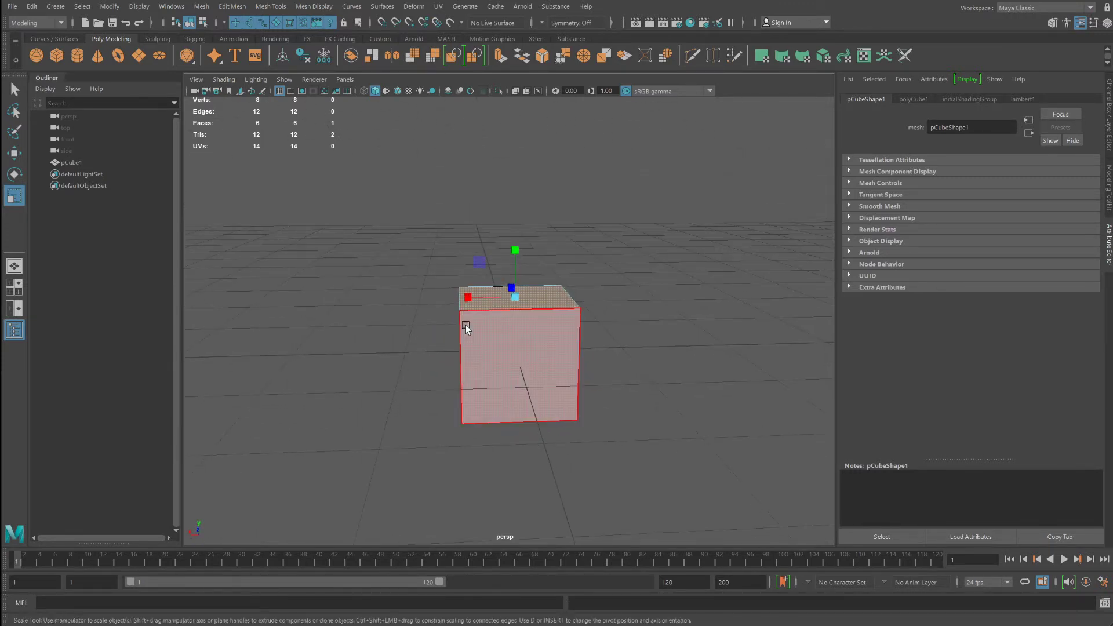
left_click(15, 154)
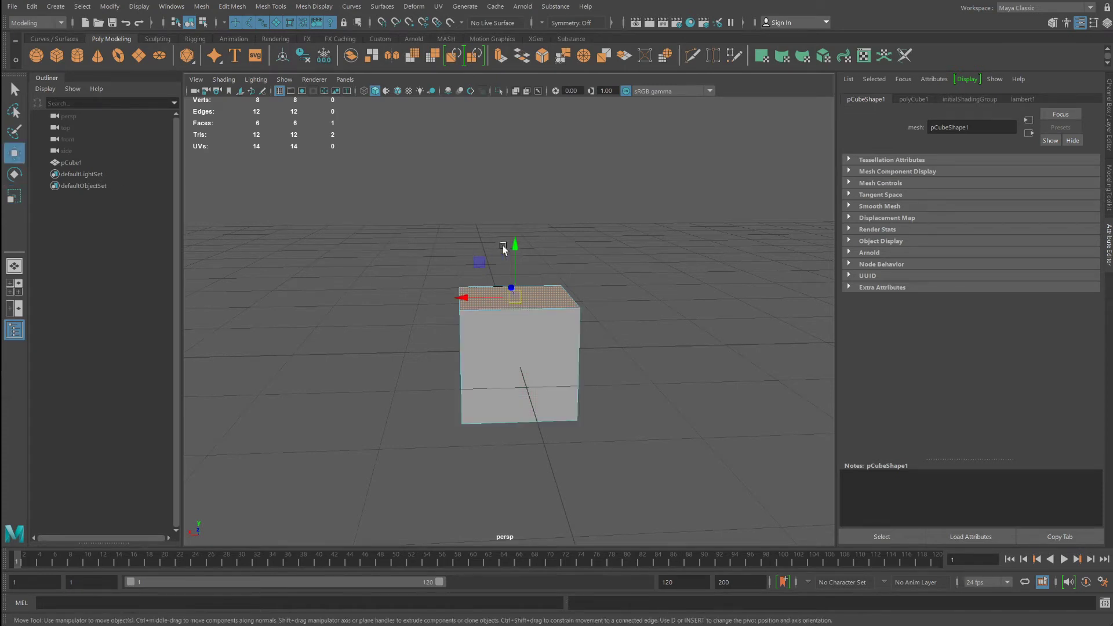
left_click_drag(520, 245, 522, 165, "shift")
left_click_drag(634, 356, 538, 373, "alt")
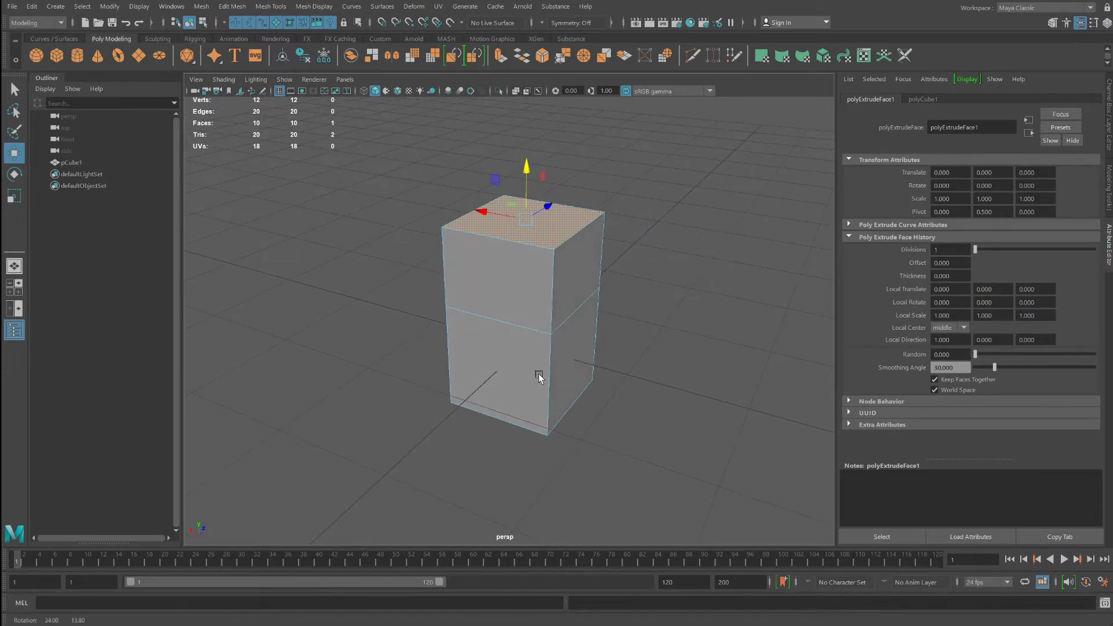
mouse_move(538, 373)
left_mouse_down("alt")
mouse_move(581, 374)
mouse_move(549, 364)
left_mouse_up("alt")
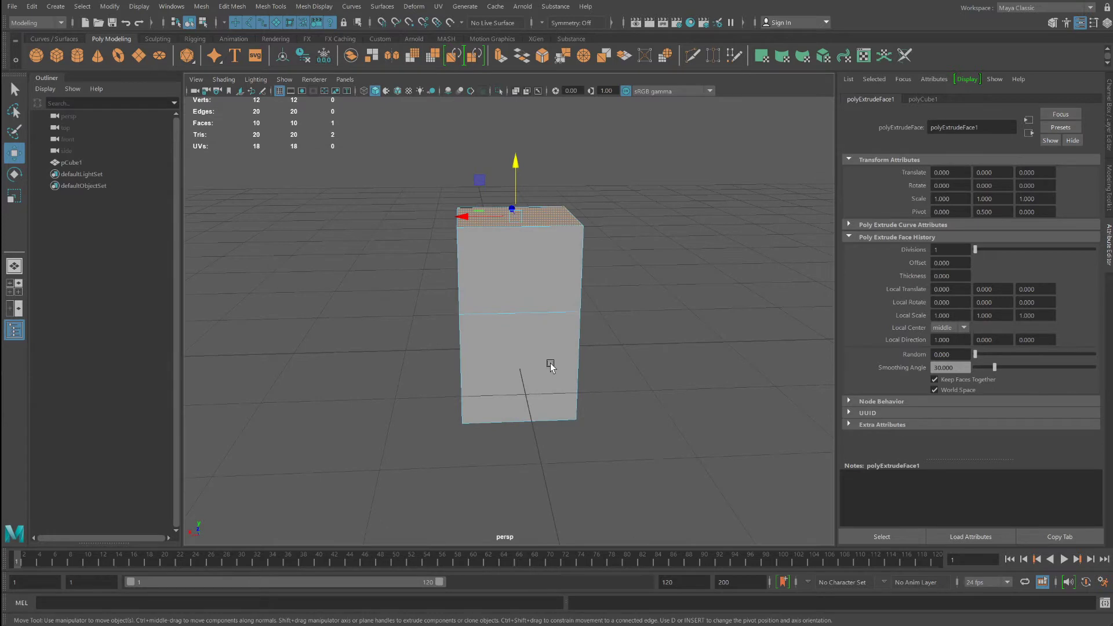
Compare the block's unsmoothed, cage and smooth preview displays, leaving the mesh in smooth preview
key("3")
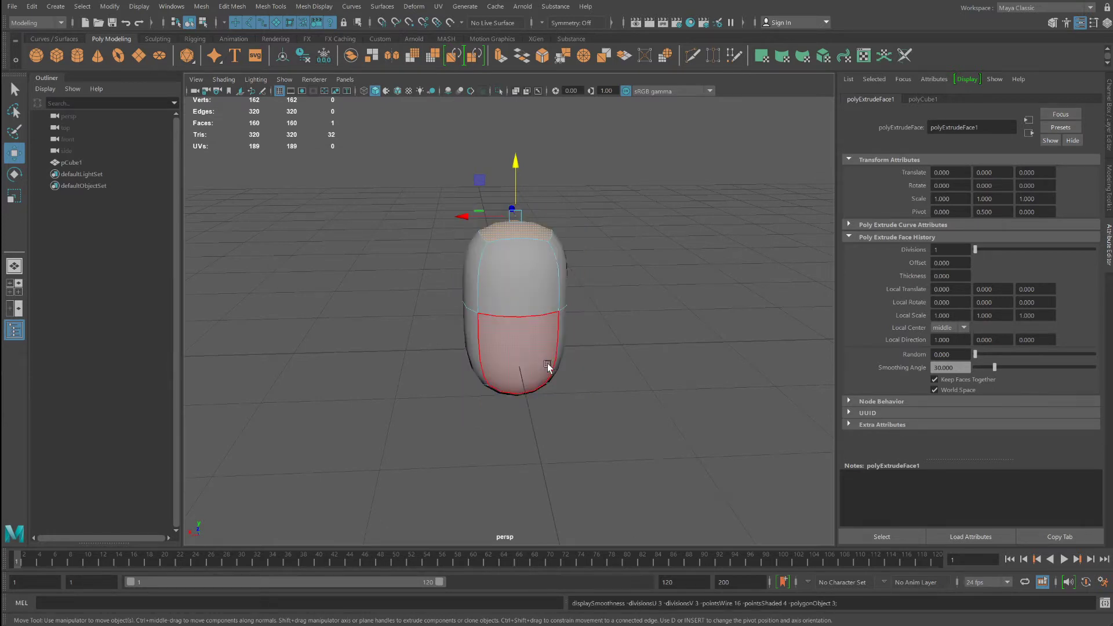
key("1")
key("2")
key("3")
key("1")
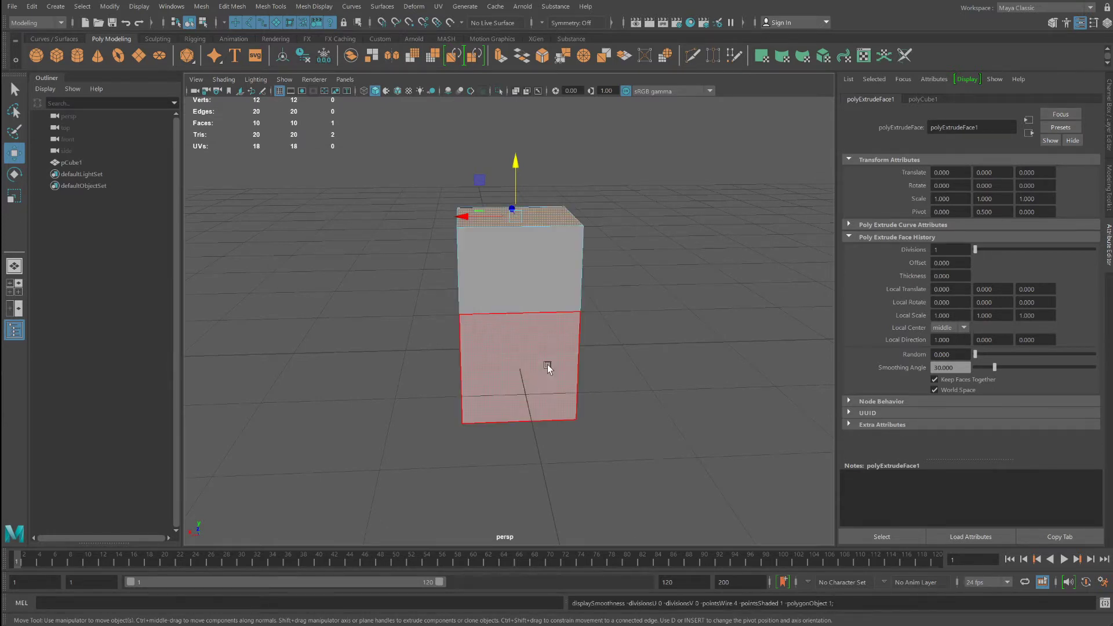
key("2")
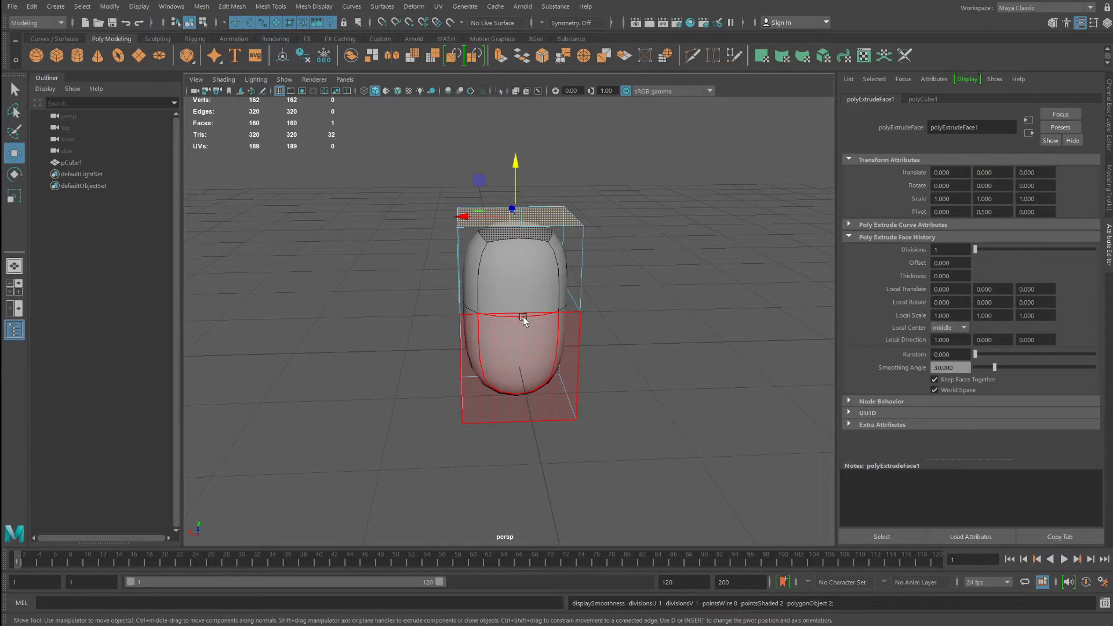
key("3")
key("2")
key("3")
key("2")
key("3")
Lower the top face of the smoothed mesh toward the middle edge loop to shorten the shape
mouse_move(515, 332)
left_mouse_down("alt")
mouse_move(564, 336)
mouse_move(533, 324)
left_mouse_up("alt")
left_click_drag(517, 160, 518, 210)
key("w")
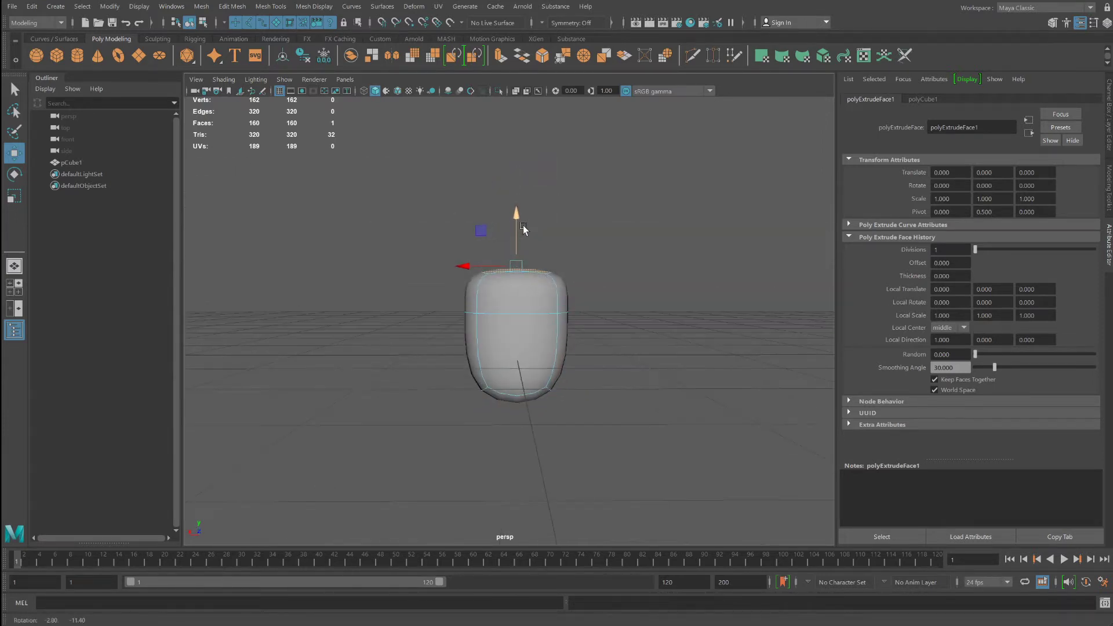
Move the middle ring of vertices down toward the base and scale it outward to widen the lower body
right_click(523, 308)
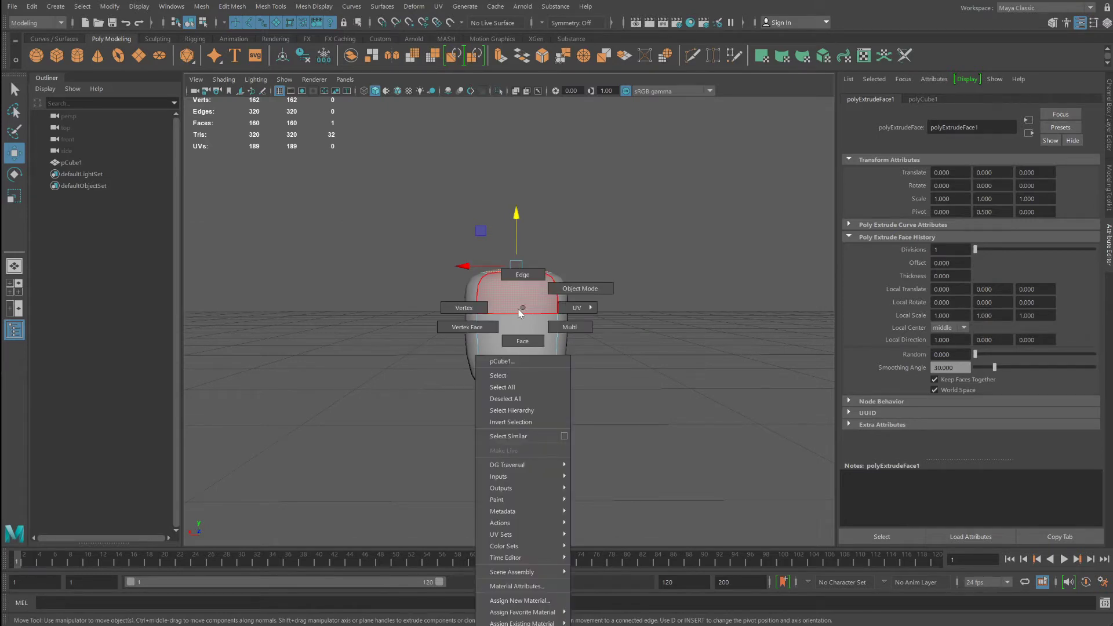
right_click_drag(520, 313, 461, 309)
left_click_drag(533, 315, 620, 338)
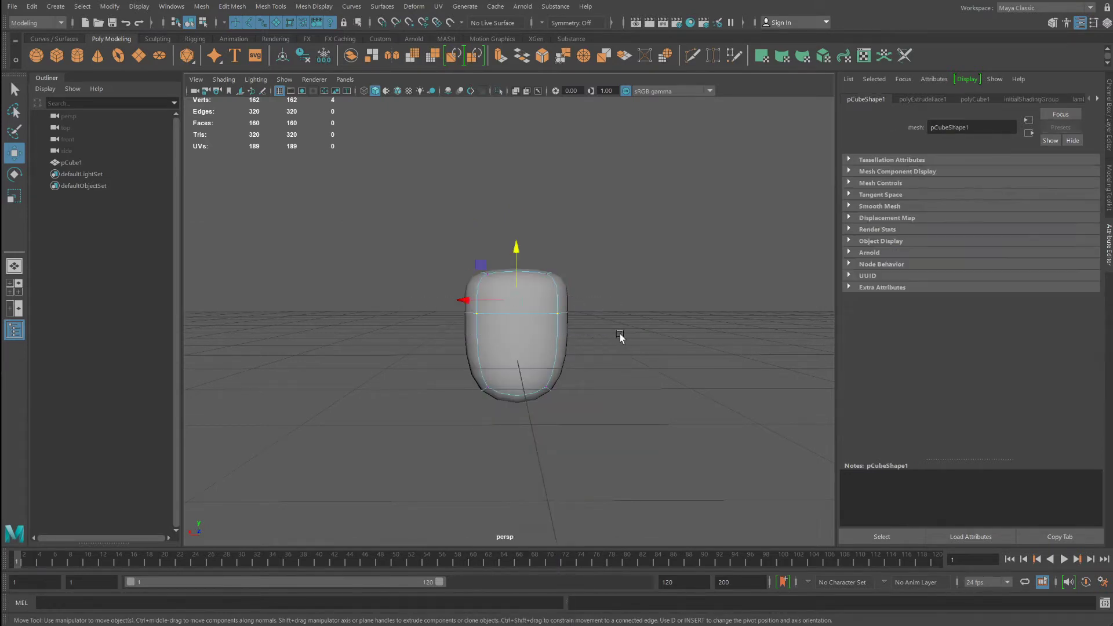
left_click_drag(517, 248, 515, 290)
left_click(15, 196)
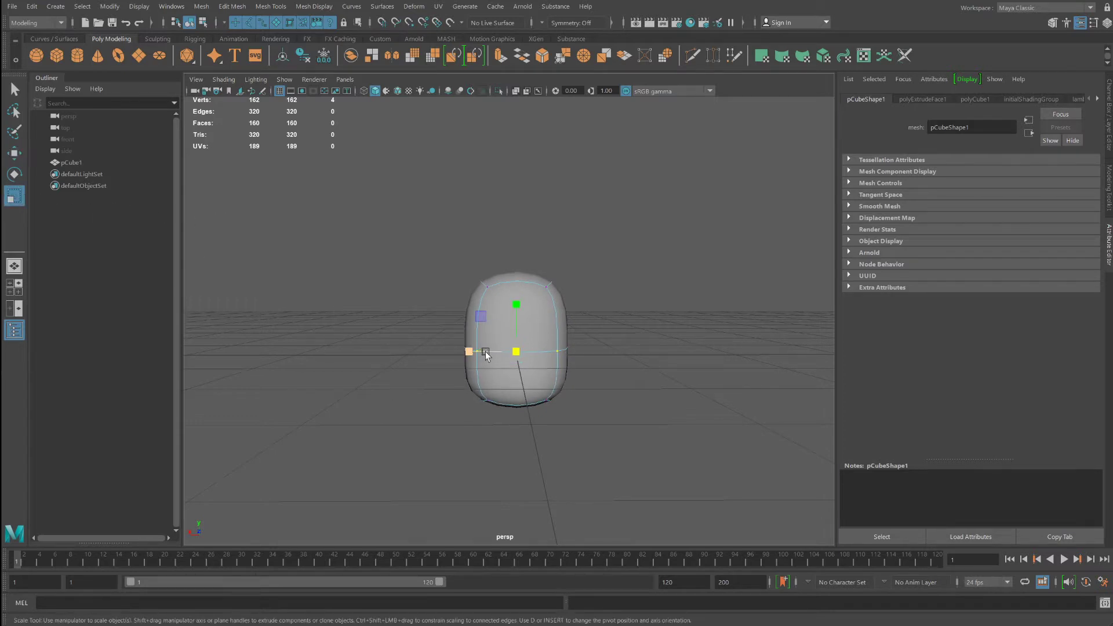
left_click_drag(517, 351, 544, 363)
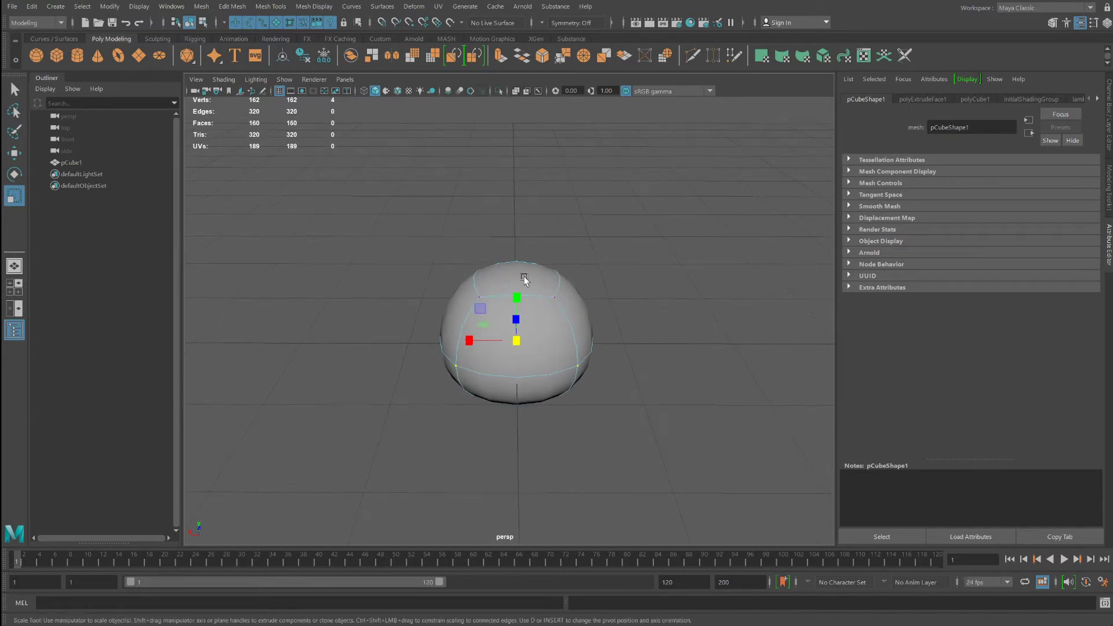
Extrude the top face of the rounded base upward and scale it down so the body tapers
right_click_drag(524, 277, 527, 307)
left_click(519, 282)
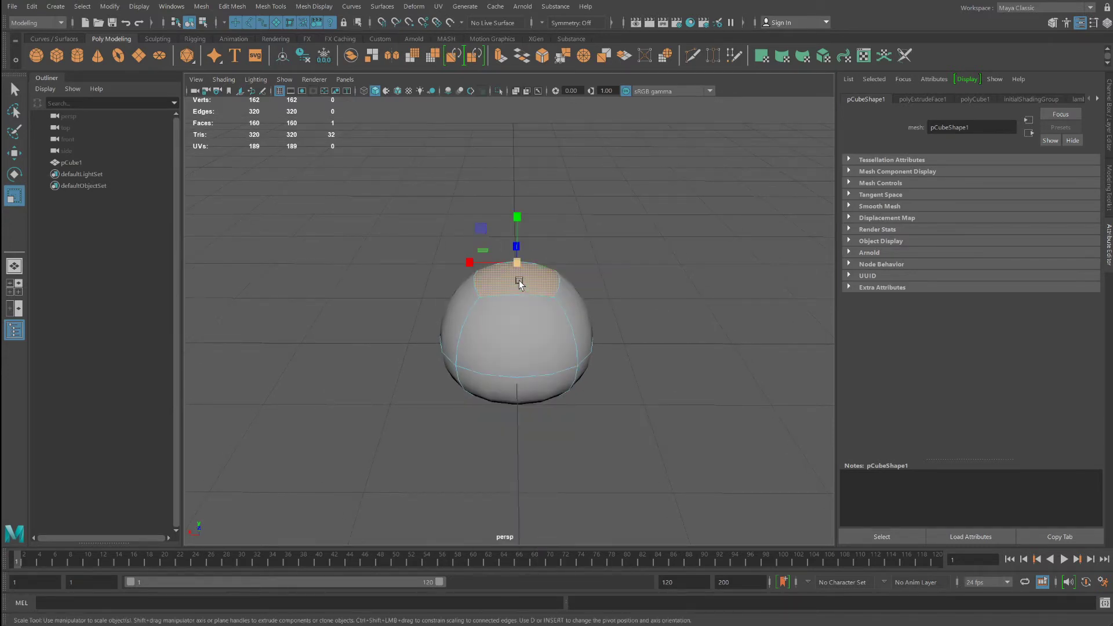
left_click(519, 281)
key("1")
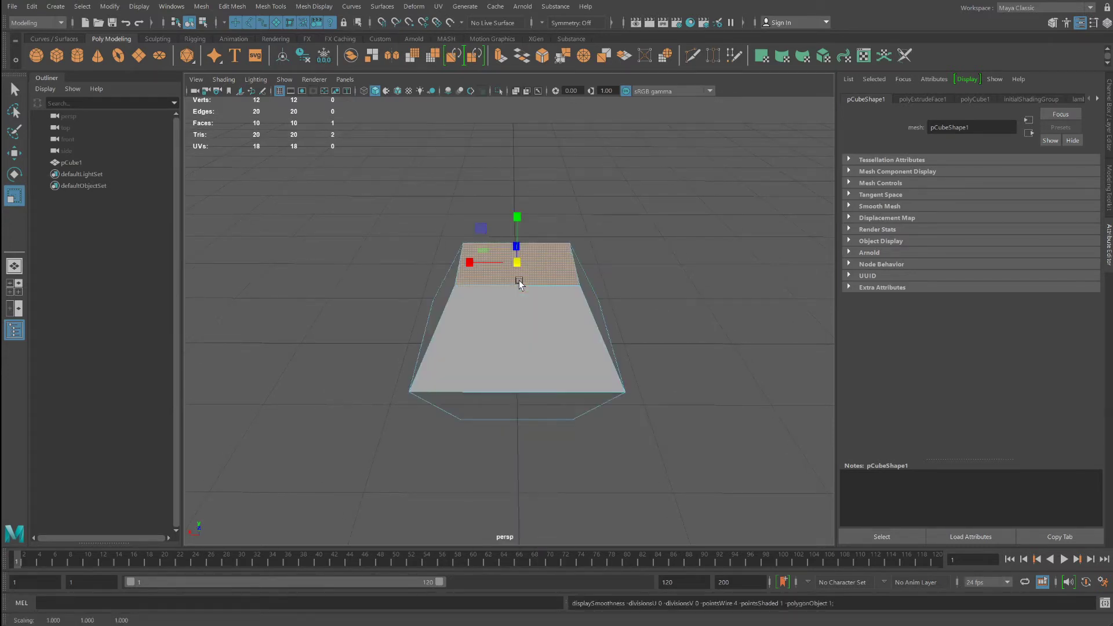
key("3")
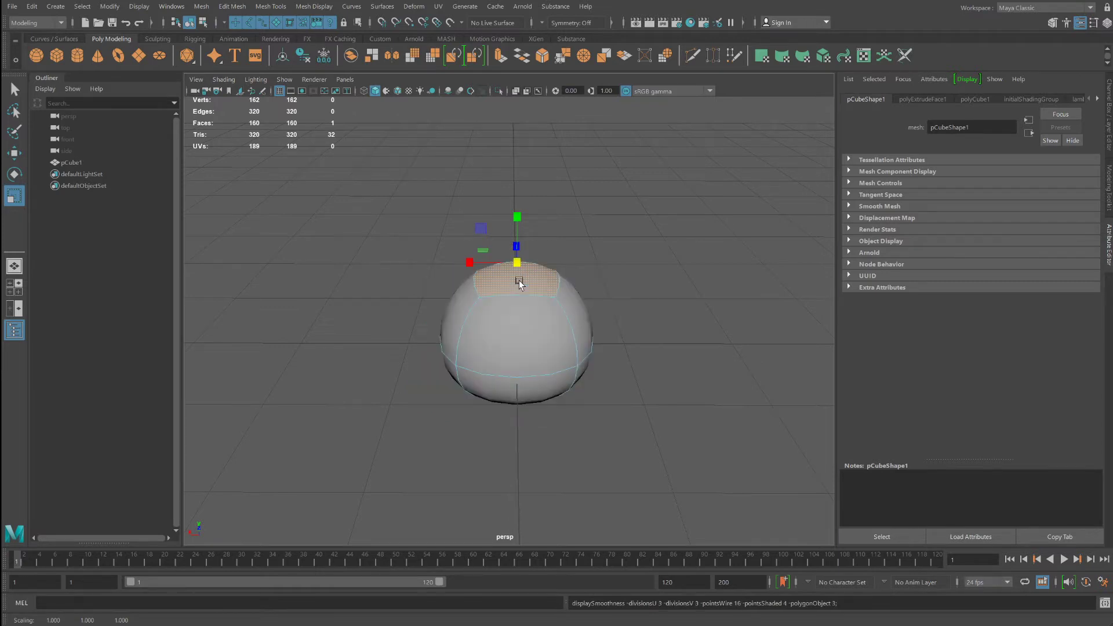
key("w")
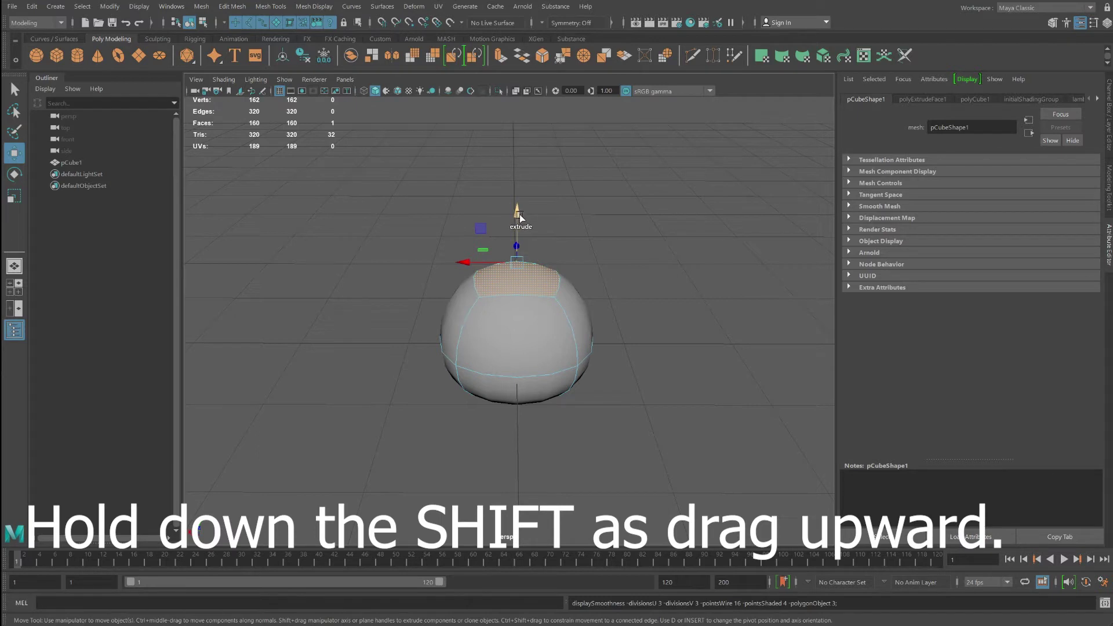
left_click_drag(516, 214, 525, 115, "shift")
mouse_move(628, 248)
left_mouse_down("alt")
mouse_move(670, 235)
mouse_move(608, 237)
mouse_move(626, 240)
left_mouse_up("alt")
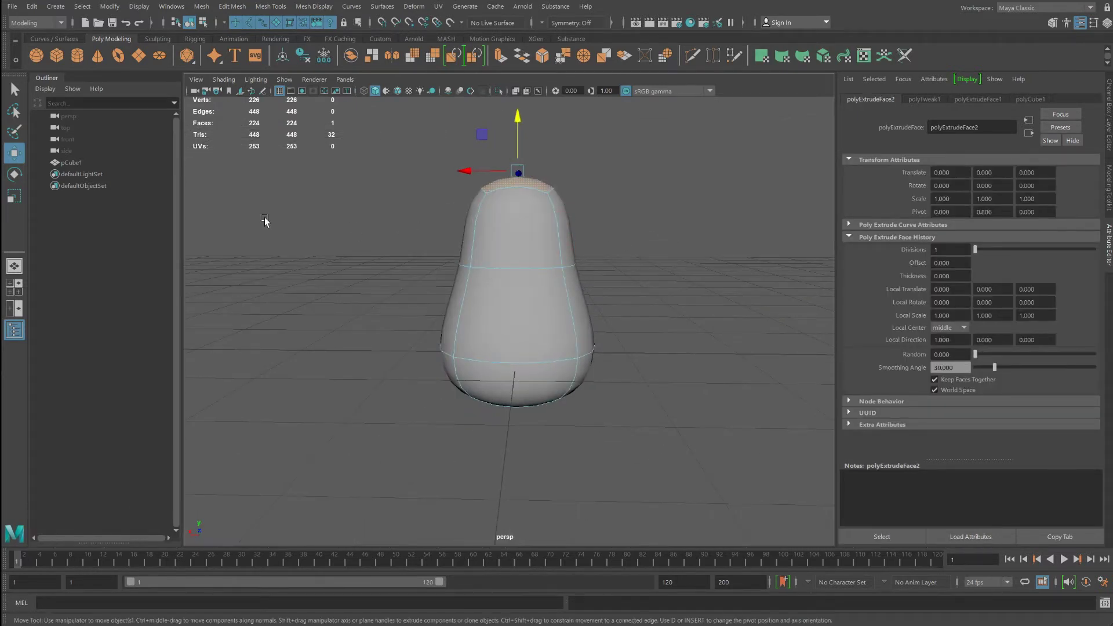
key("r")
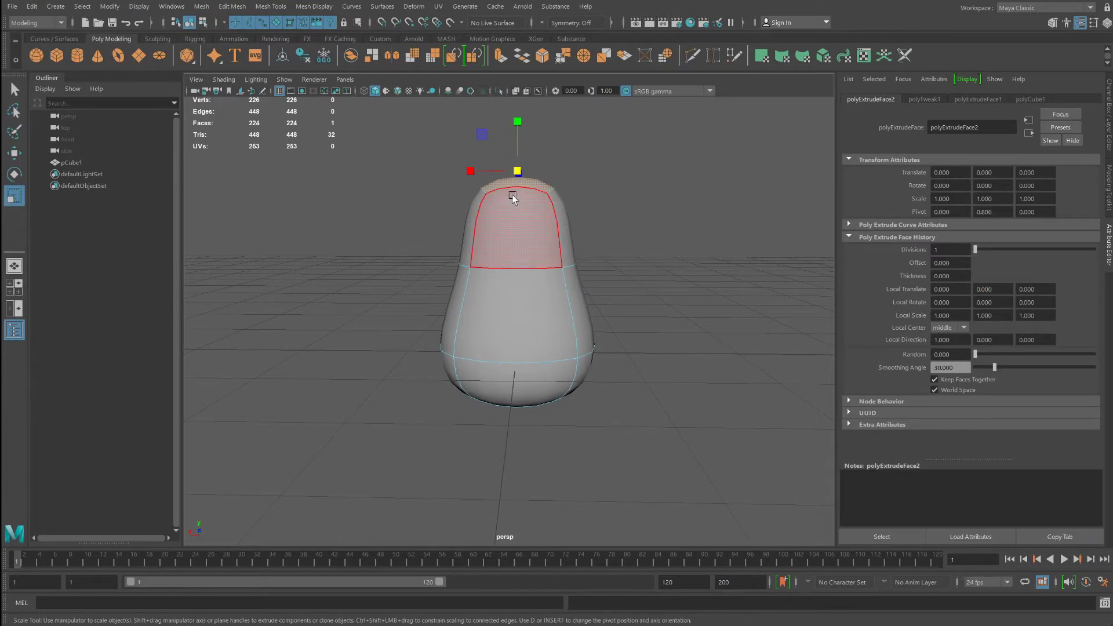
mouse_move(513, 193)
left_mouse_down("alt")
mouse_move(518, 214)
mouse_move(517, 177)
mouse_move(475, 193)
mouse_move(516, 207)
left_mouse_up("alt")
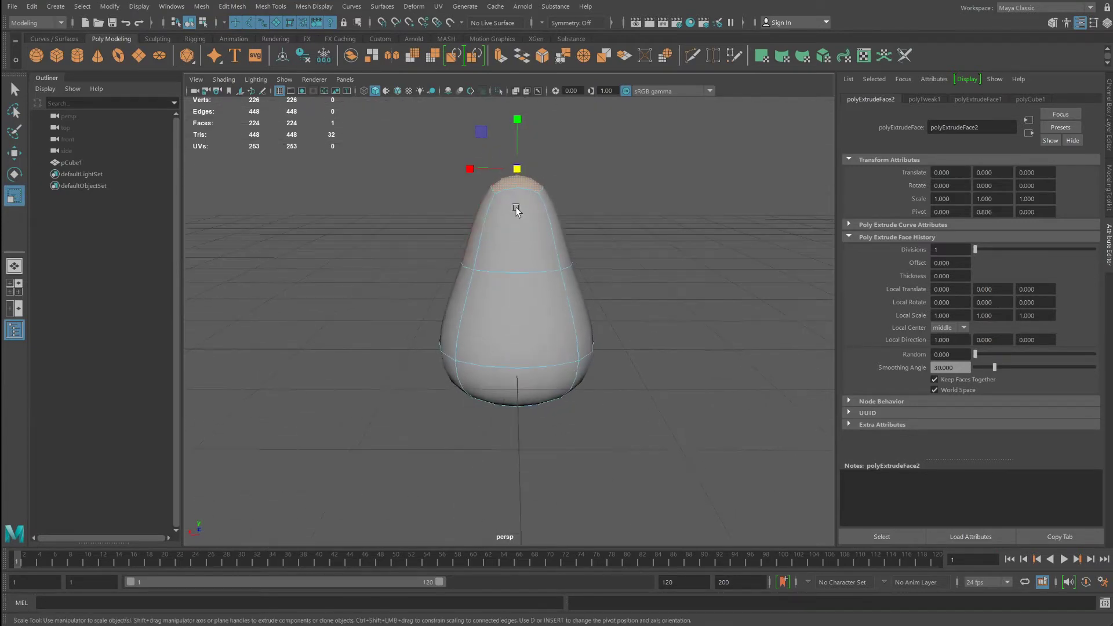
Extrude the narrowed top face upward into a short neck and scale it outward to flare the rim
key("w")
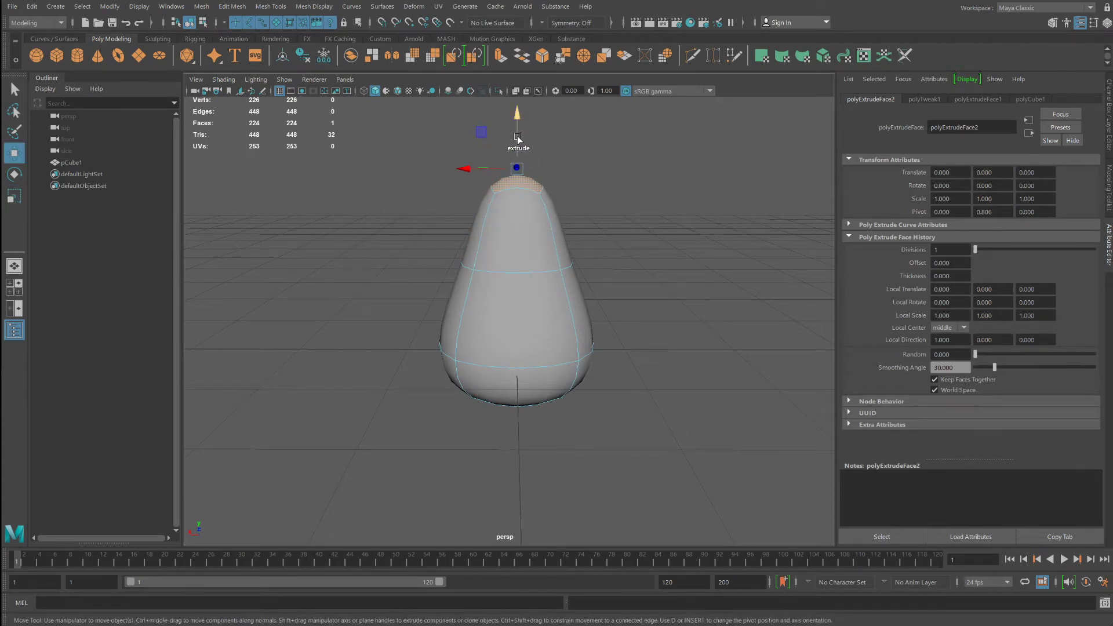
left_click_drag(518, 142, 518, 87, "shift")
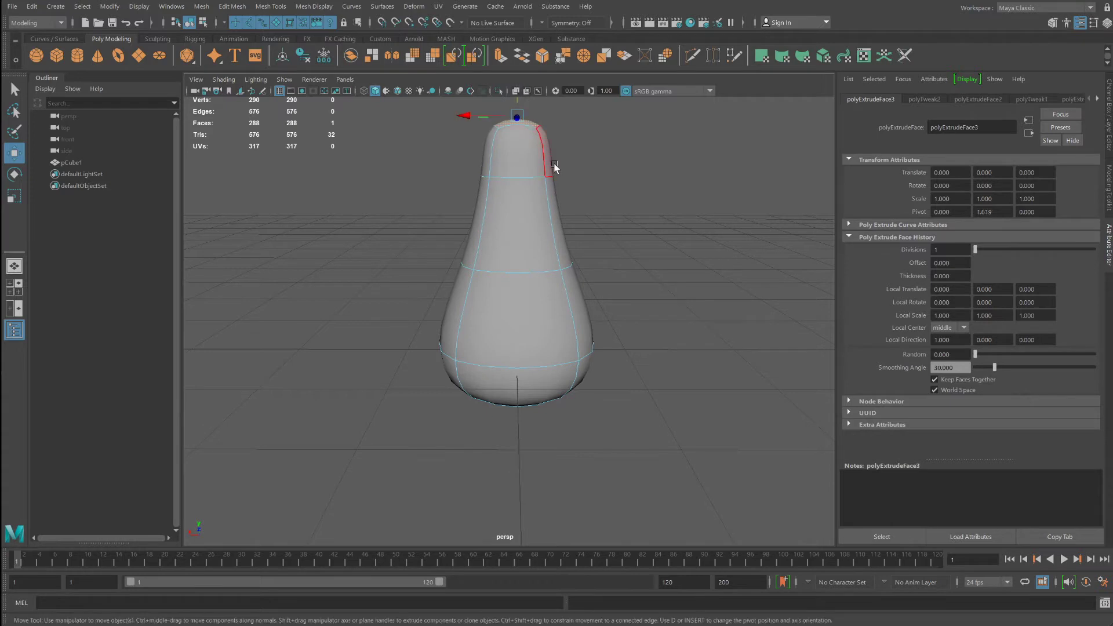
right_click_drag(551, 168, 589, 265, "alt")
left_click_drag(589, 266, 537, 284, "alt")
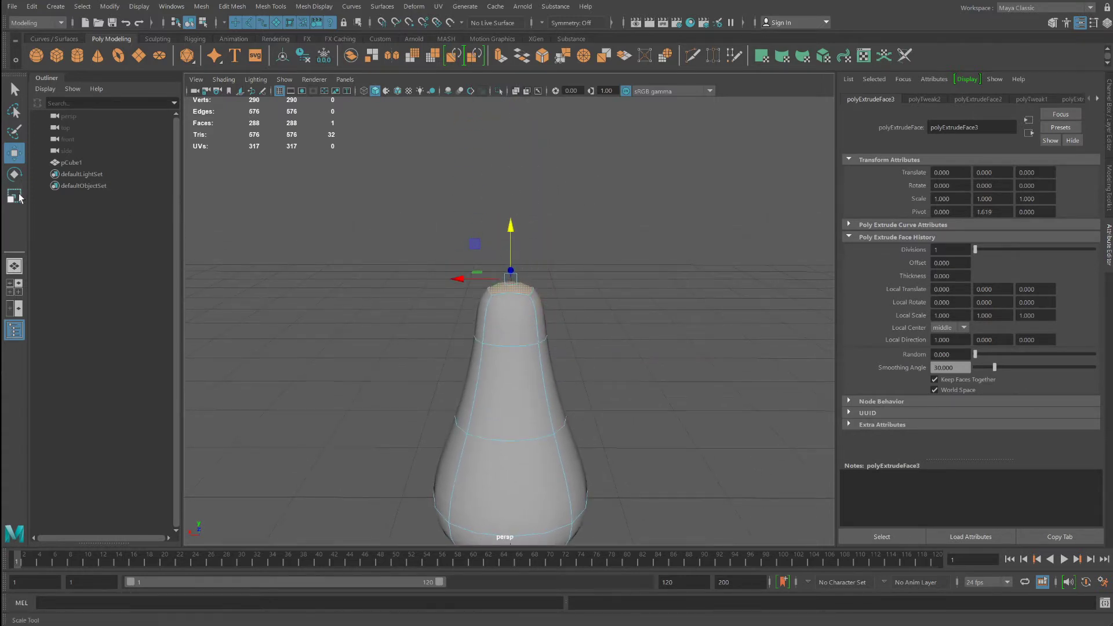
key("r")
left_click_drag(510, 283, 567, 273)
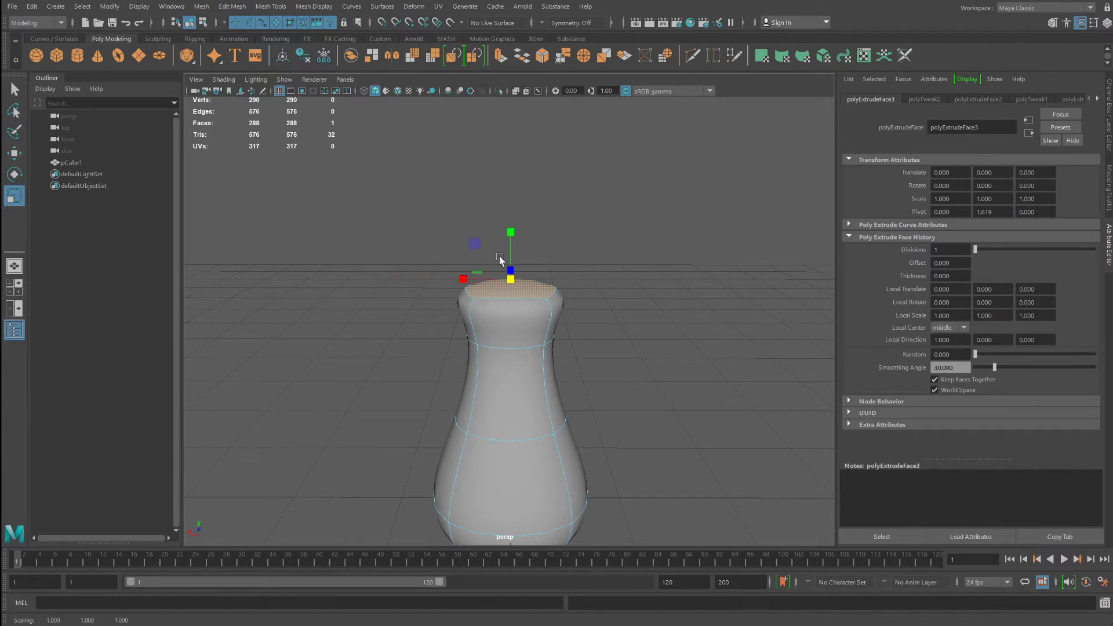
Extrude the flared rim's top face downward into the neck to start the vase's hollow interior
key("w")
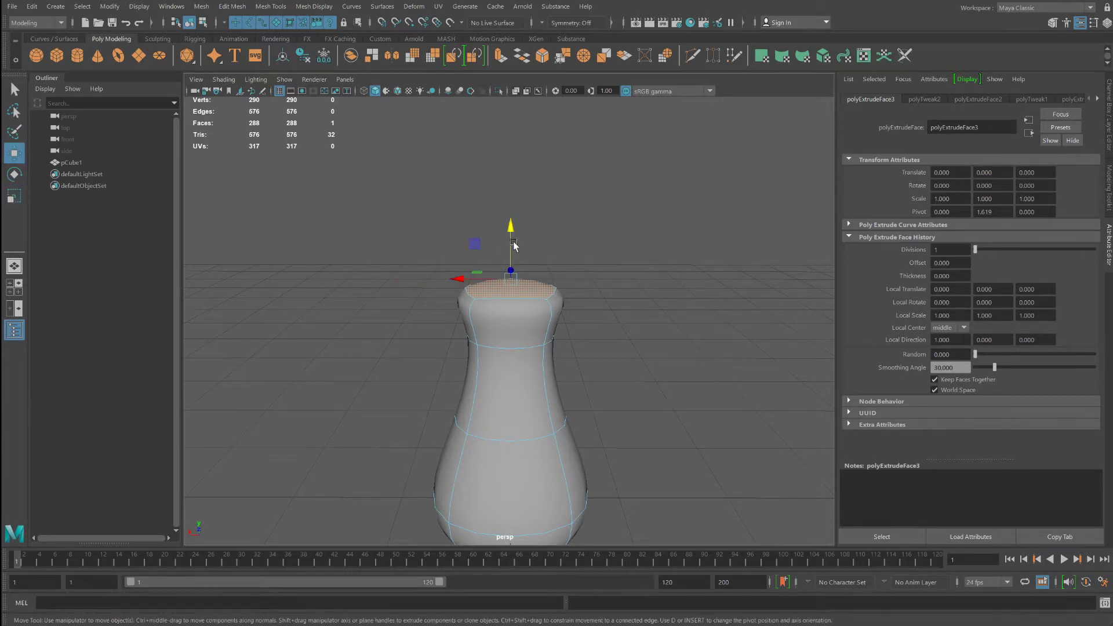
left_click_drag(514, 227, 446, 345, "shift")
scroll(502, 355, "up", 3)
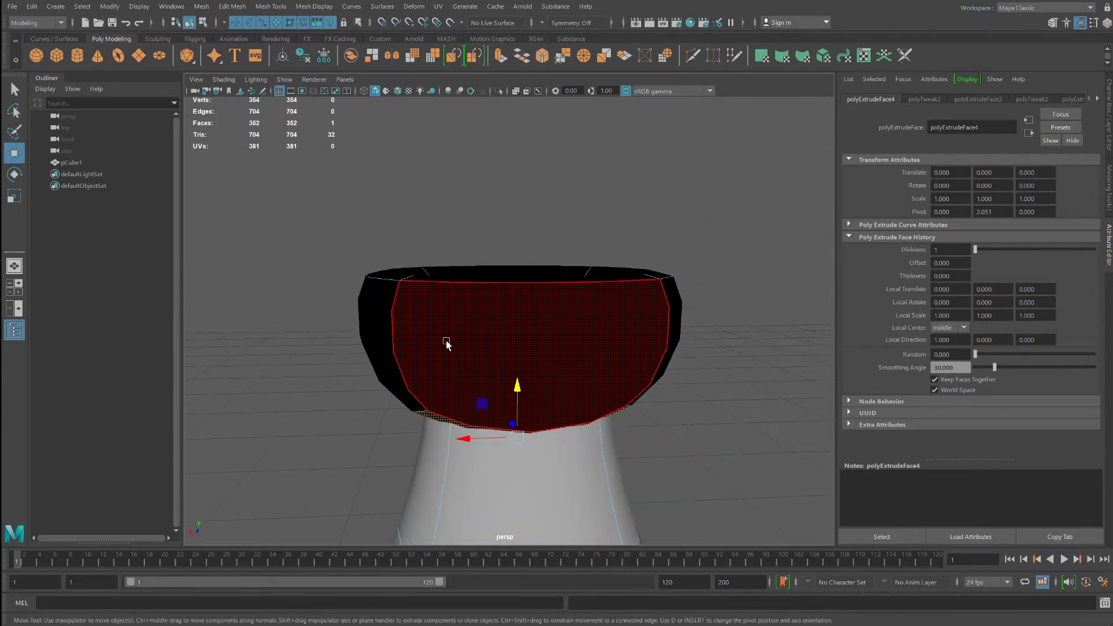
left_click_drag(544, 355, 509, 311, "alt")
left_click_drag(576, 348, 482, 268, "alt")
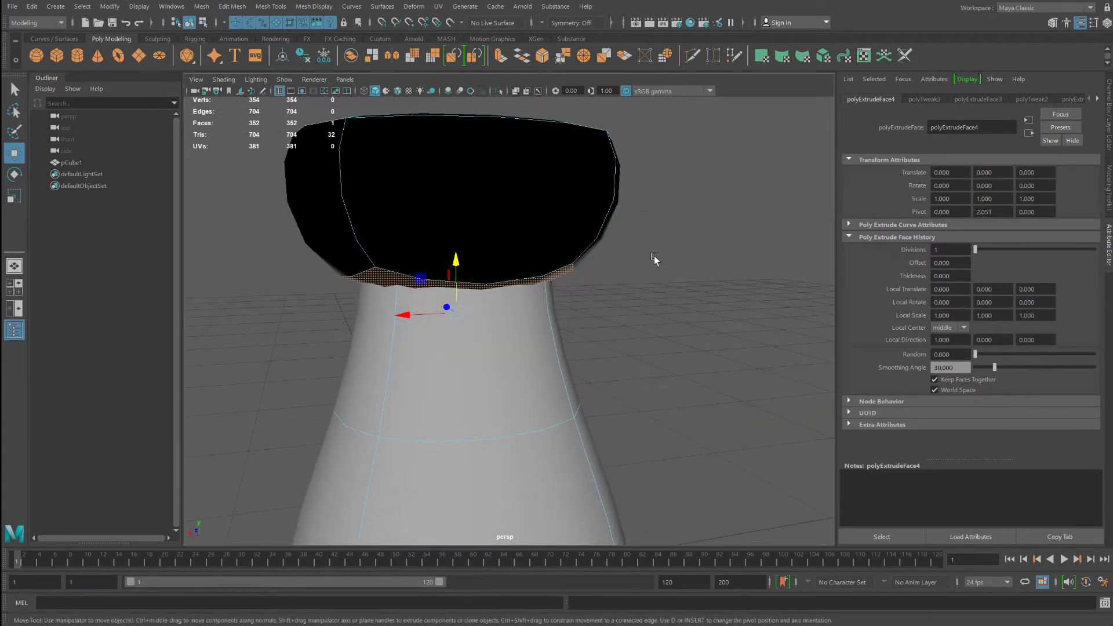
left_click_drag(616, 264, 591, 297, "alt")
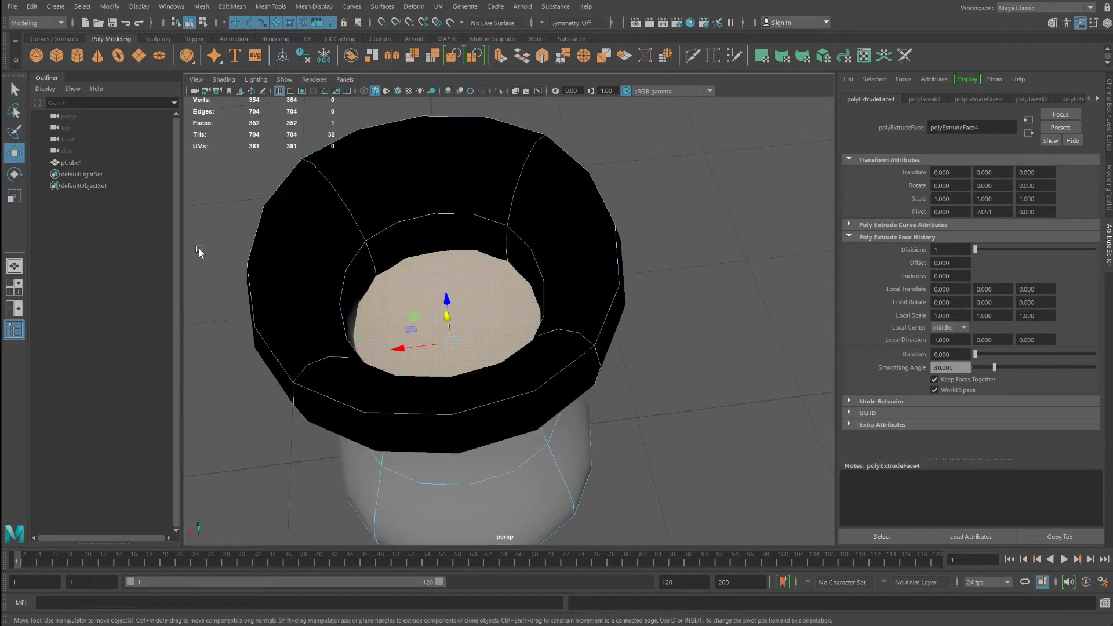
Scale the inner face down to about 0.26 of its width so the inner walls fit inside the neck
left_click(20, 200)
left_click_drag(449, 343, 276, 358)
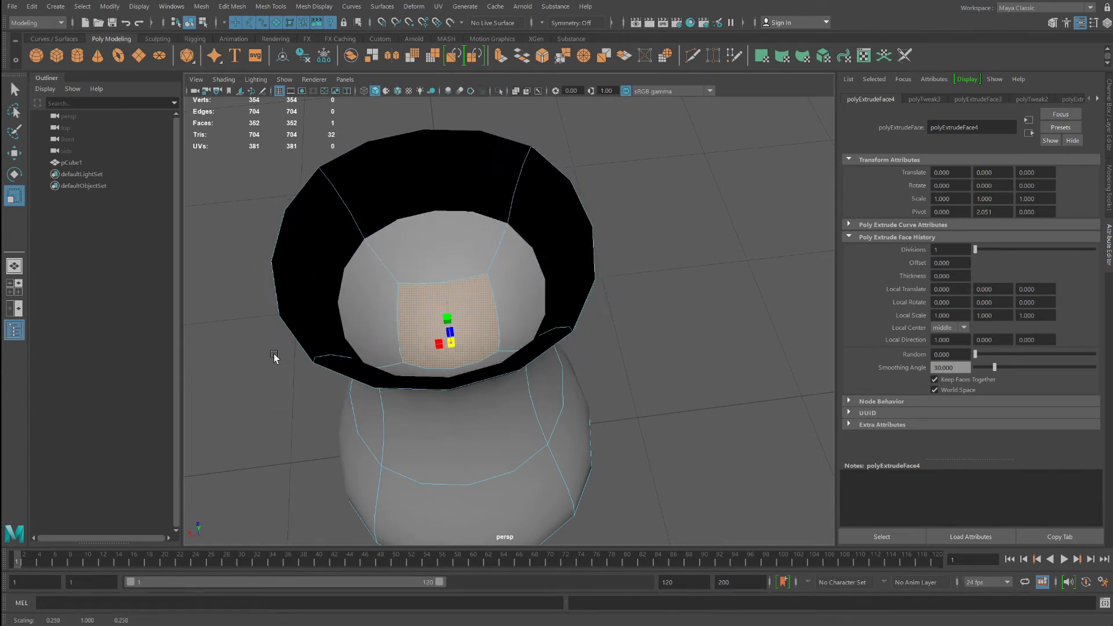
mouse_move(404, 371)
left_mouse_down("alt")
mouse_move(405, 318)
mouse_move(438, 378)
mouse_move(455, 350)
mouse_move(468, 355)
mouse_move(371, 357)
mouse_move(395, 357)
left_mouse_up("alt")
left_click_drag(464, 369, 338, 293, "alt")
key("w")
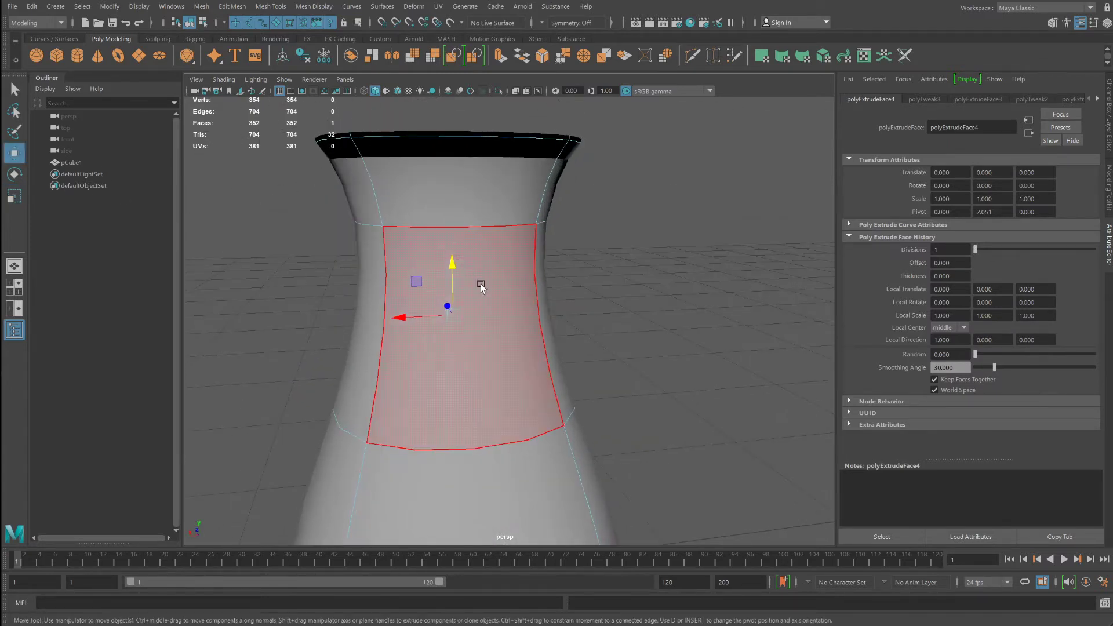
Adjust the inner face's height inside the neck and extrude it again, deeper into the vase's body
mouse_move(451, 262)
left_mouse_down()
mouse_move(455, 229)
mouse_move(456, 348)
mouse_move(457, 247)
left_mouse_up()
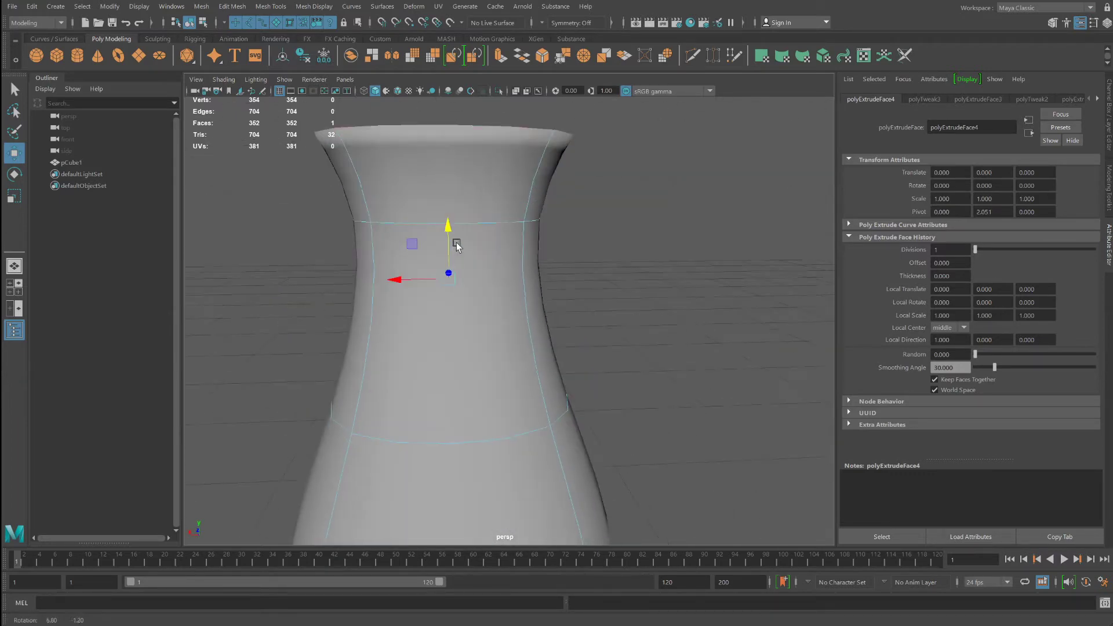
left_click_drag(489, 159, 509, 200, "alt")
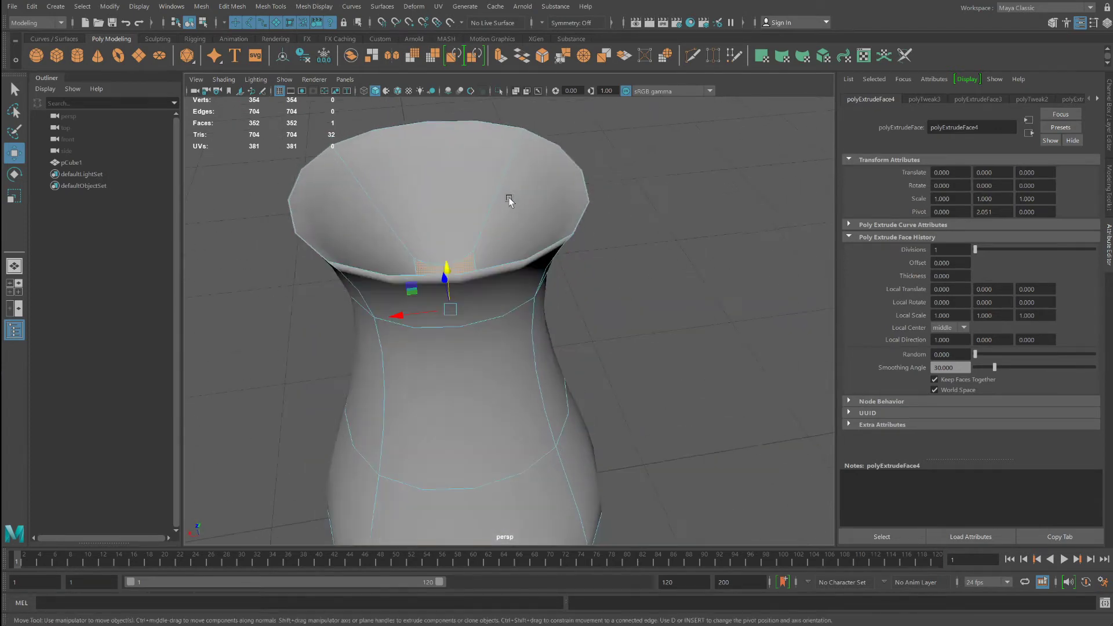
left_click_drag(447, 268, 520, 272, "shift")
key("ctrl+e")
mouse_move(511, 323)
left_mouse_down("alt")
mouse_move(509, 353)
mouse_move(503, 306)
left_mouse_up("alt")
Select the ring of vertices around the middle of the vase and scale it inward to slim the waist
right_click_drag(506, 339, 451, 322)
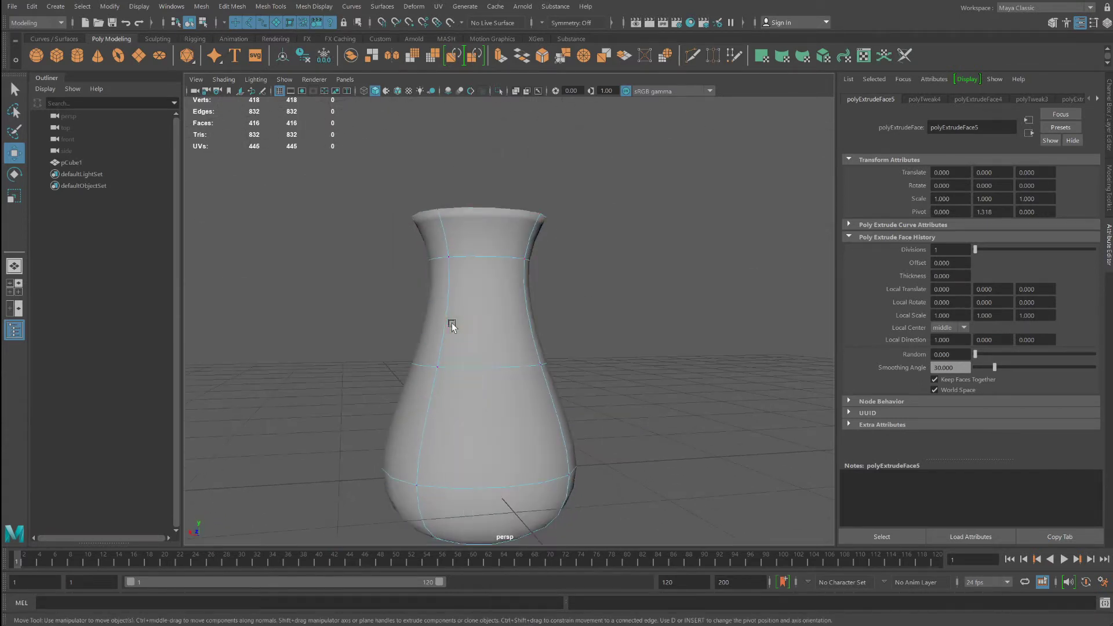
left_click_drag(611, 389, 370, 343)
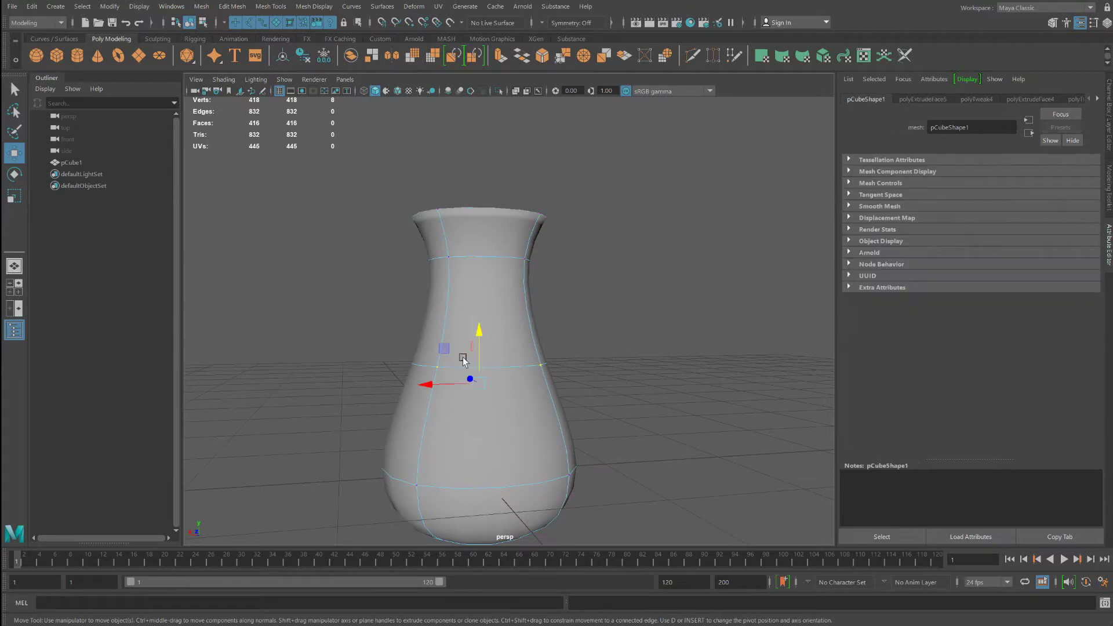
left_click_drag(464, 360, 522, 348, "alt")
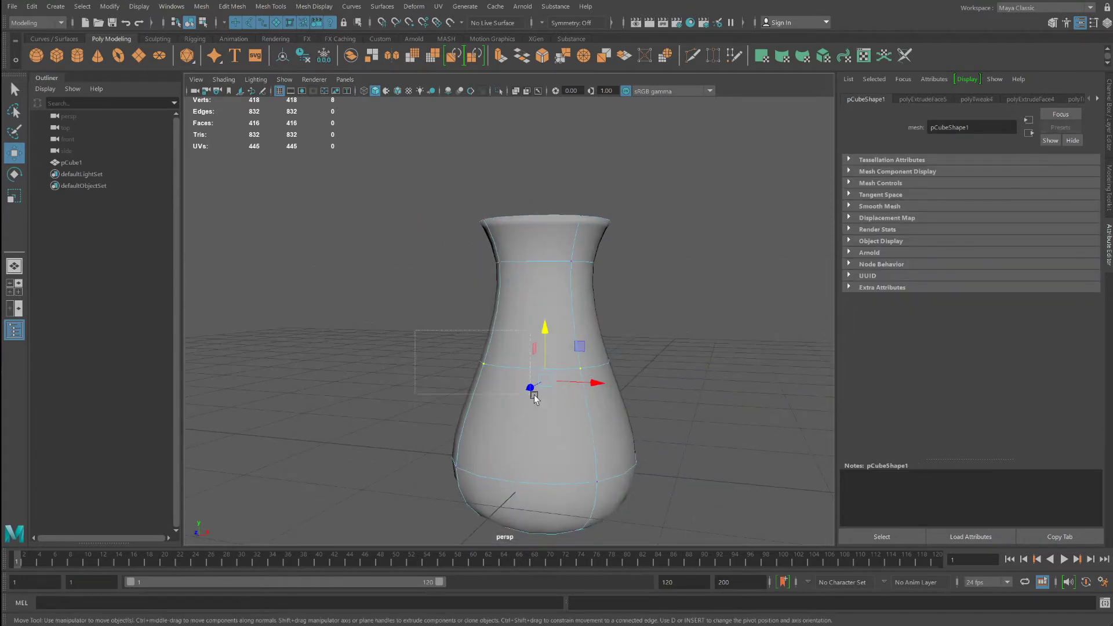
left_click_drag(534, 398, 711, 398)
left_click_drag(711, 398, 637, 397, "alt")
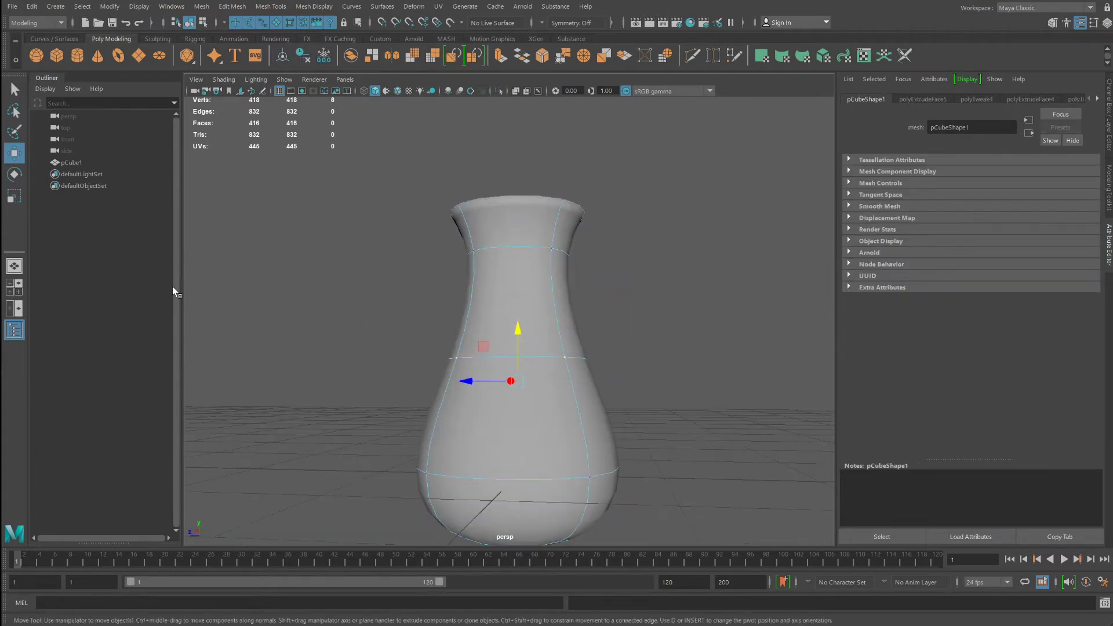
left_click(21, 196)
mouse_move(522, 384)
left_mouse_down()
mouse_move(598, 355)
mouse_move(504, 385)
mouse_move(509, 396)
left_mouse_up()
scroll(510, 399, "down", 3)
Return to object mode and assign a new Arnold aiStandardSurface material to the vase
right_click_drag(510, 324, 565, 361)
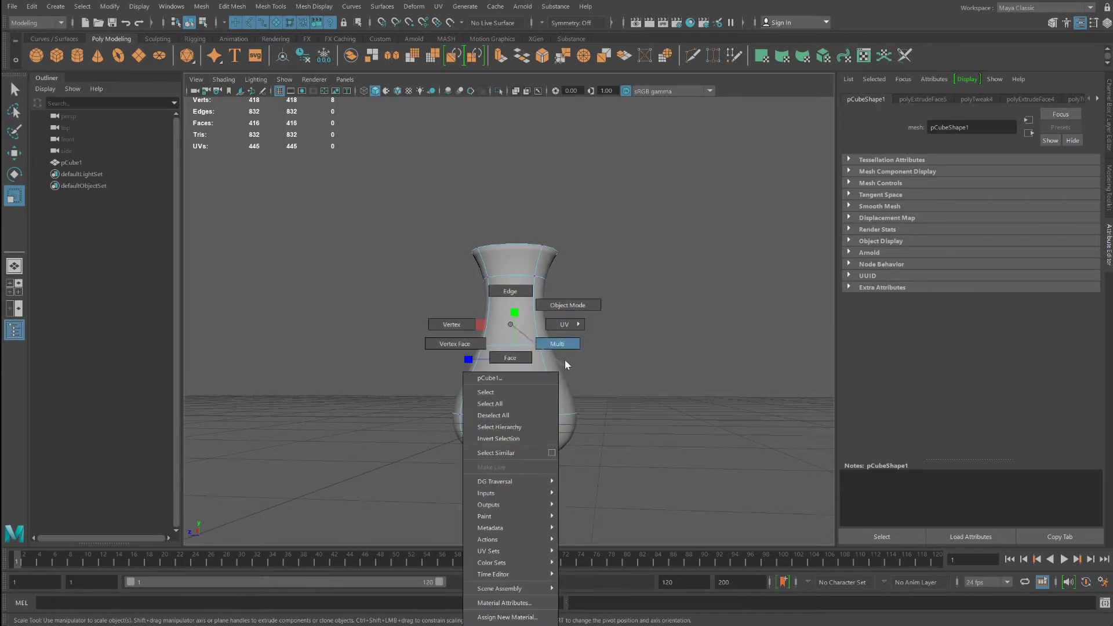
right_click_drag(567, 308, 567, 307)
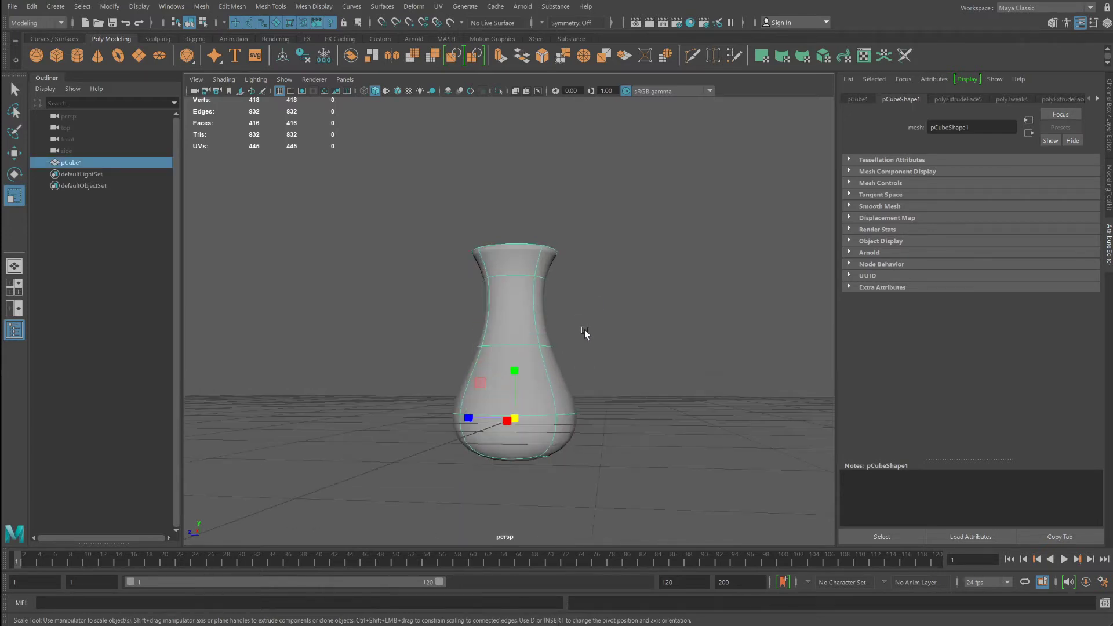
left_click(15, 156)
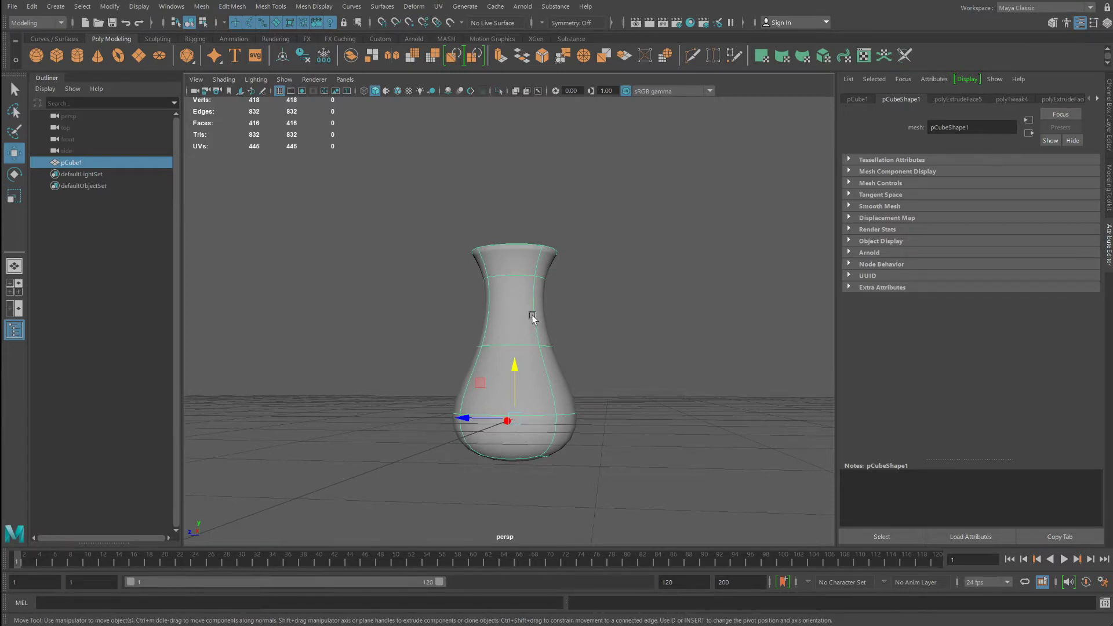
right_click(523, 325)
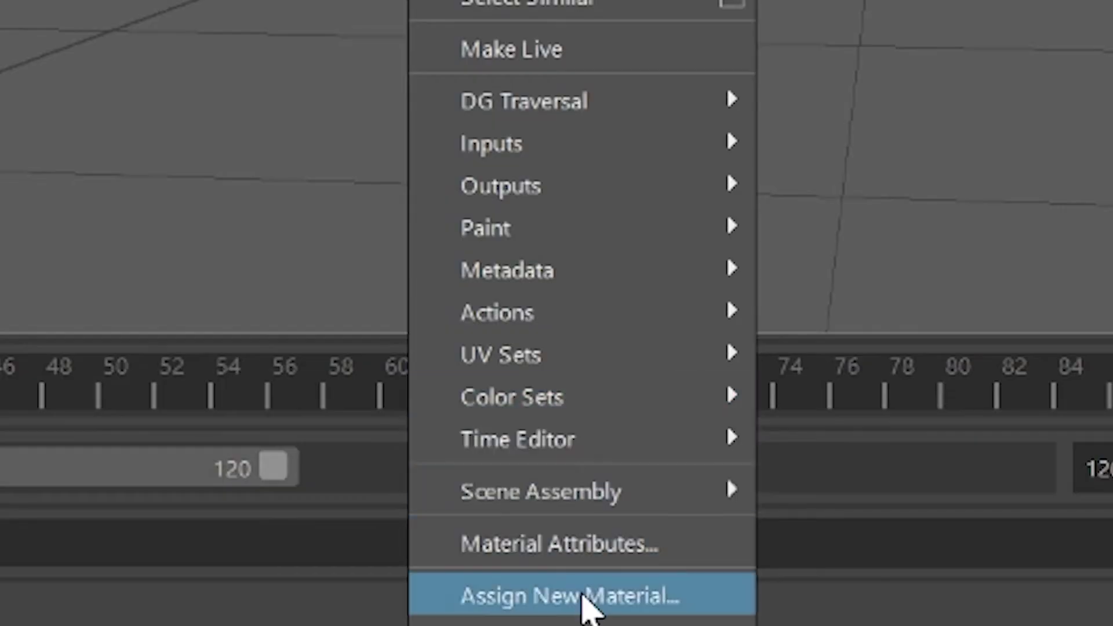
left_click(584, 598)
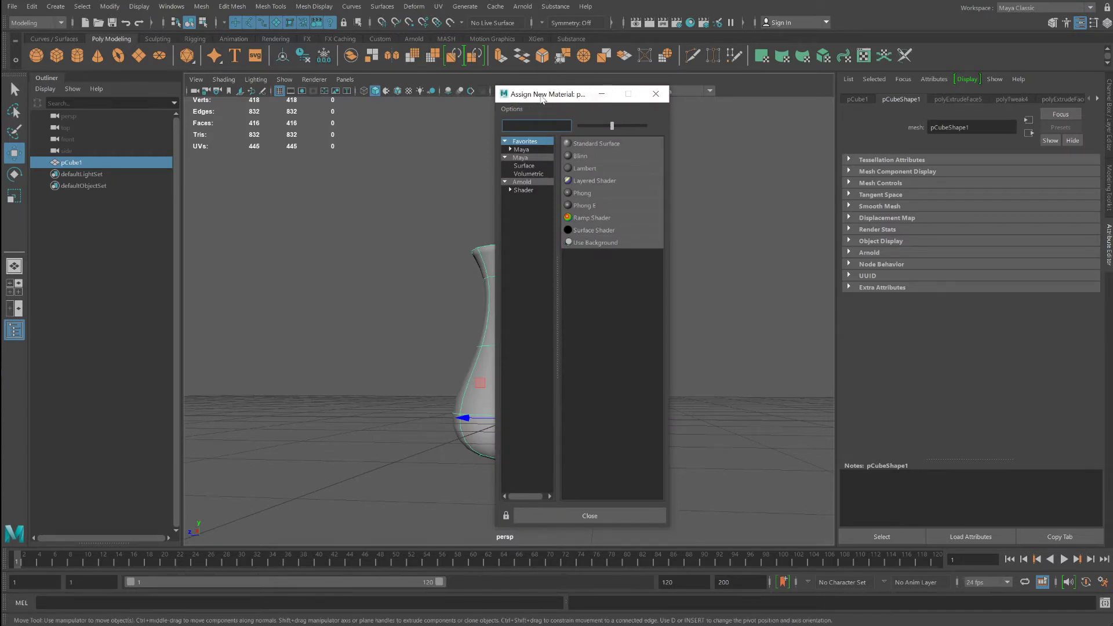
left_click(525, 183)
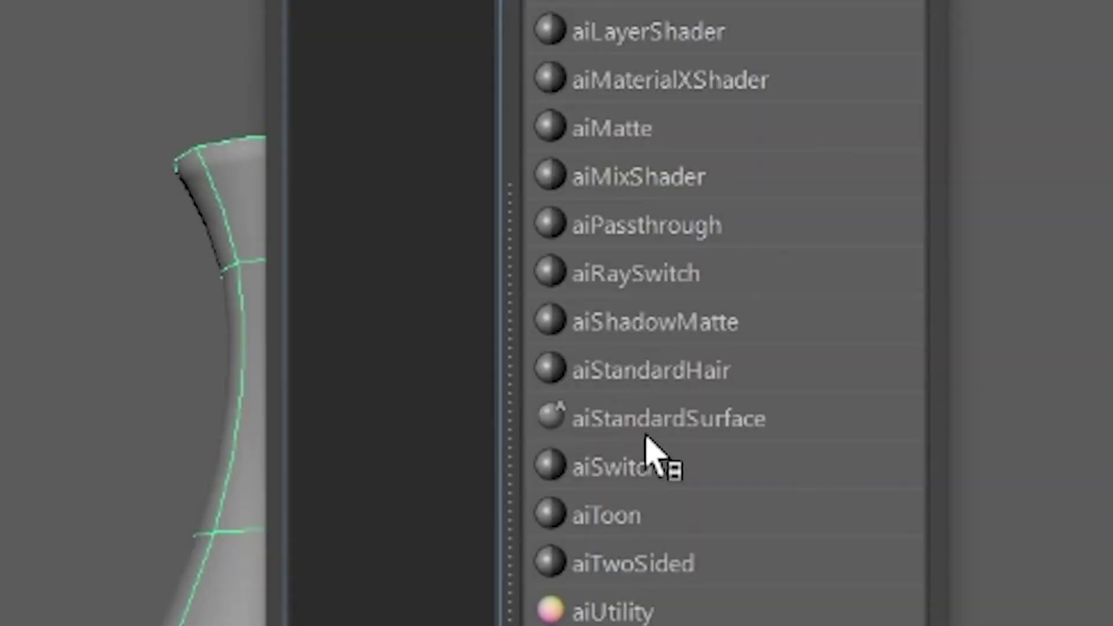
left_click(737, 423)
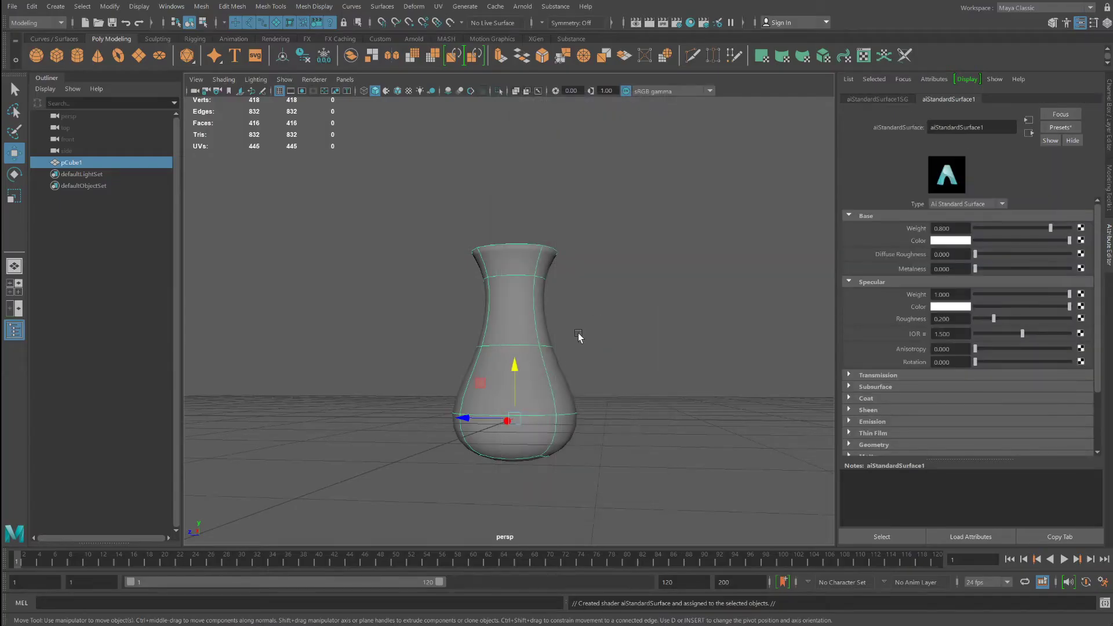
left_click_drag(601, 310, 558, 248, "alt")
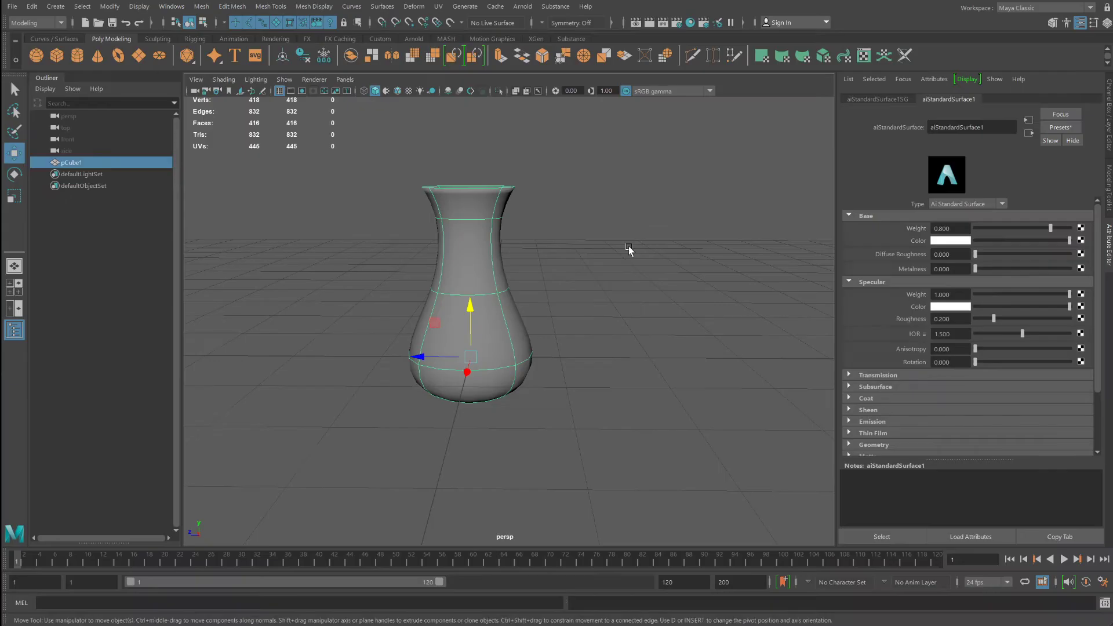
left_click(630, 248)
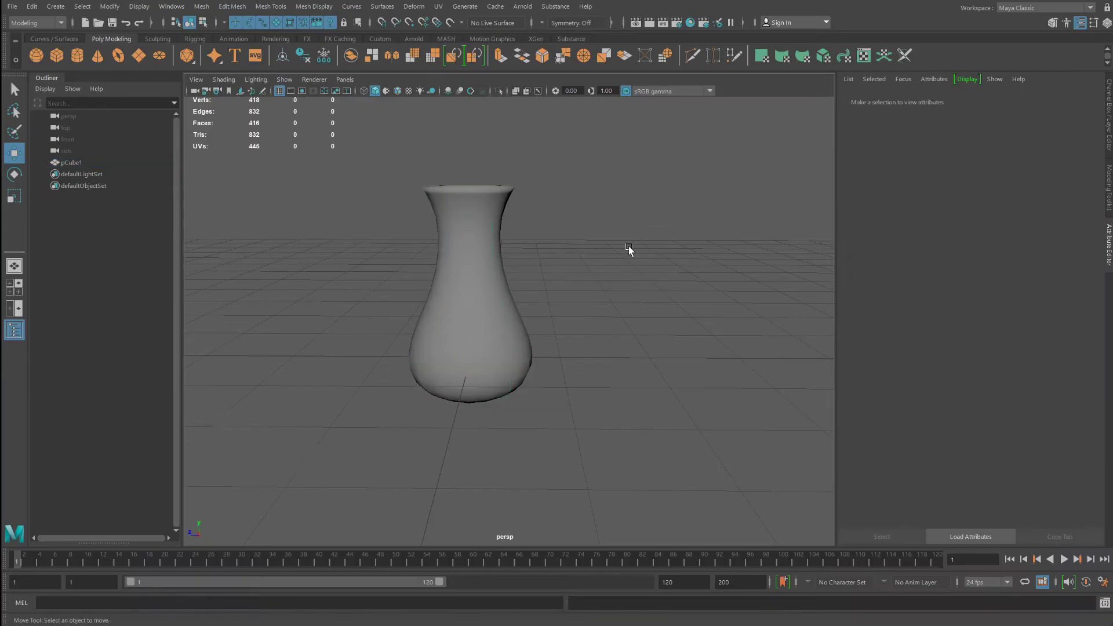
Set the base color of the vase's aiStandardSurface material to yellow
left_click(476, 264)
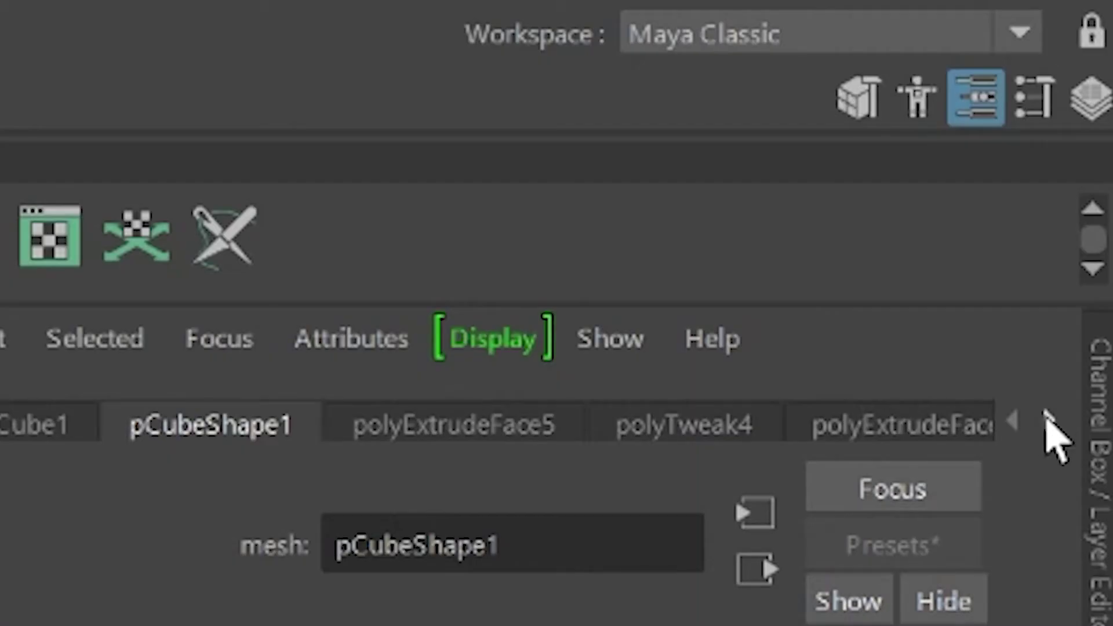
left_click(1047, 420)
left_click(1047, 420)
left_click(1048, 419)
left_click(1048, 419)
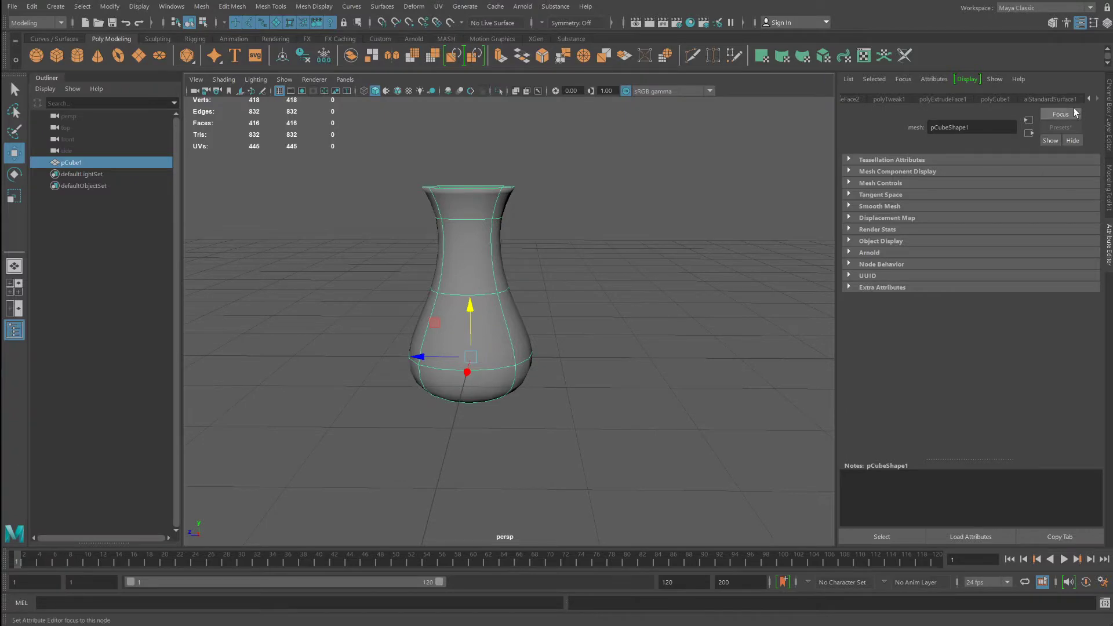
left_click(802, 416)
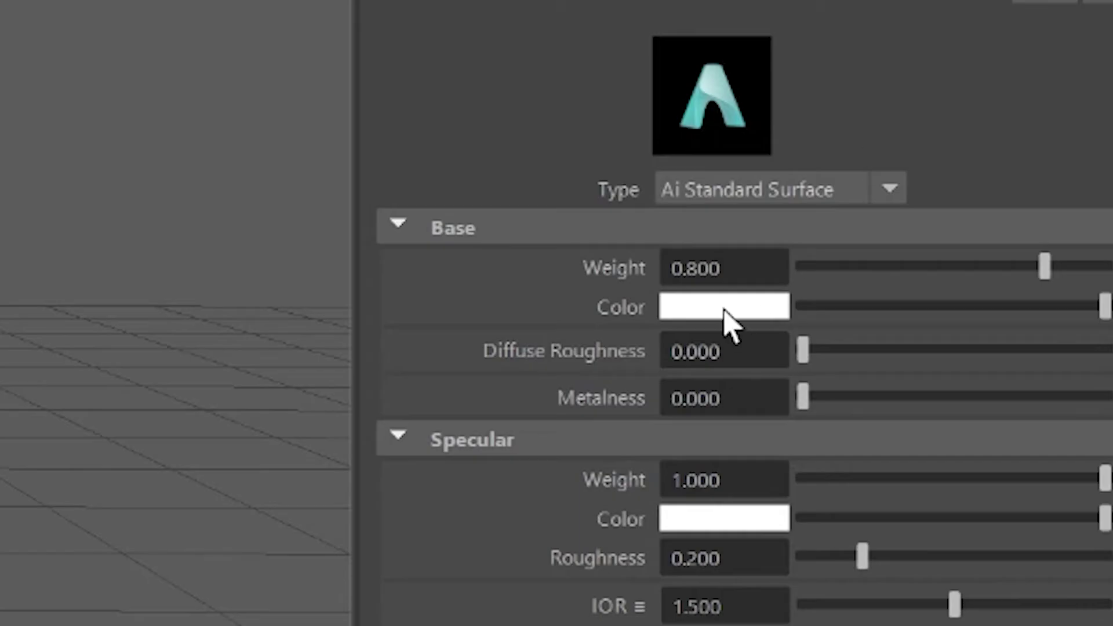
left_click(950, 241)
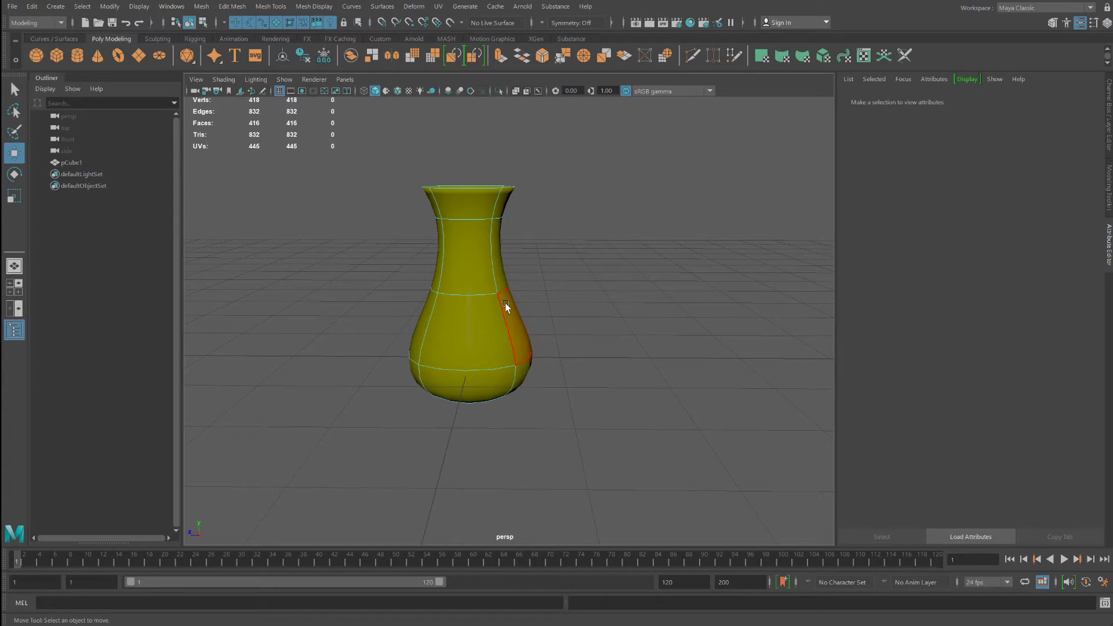
Select the whole vase in object mode and duplicate it sideways so the copy stands beside the original
double_click(481, 297)
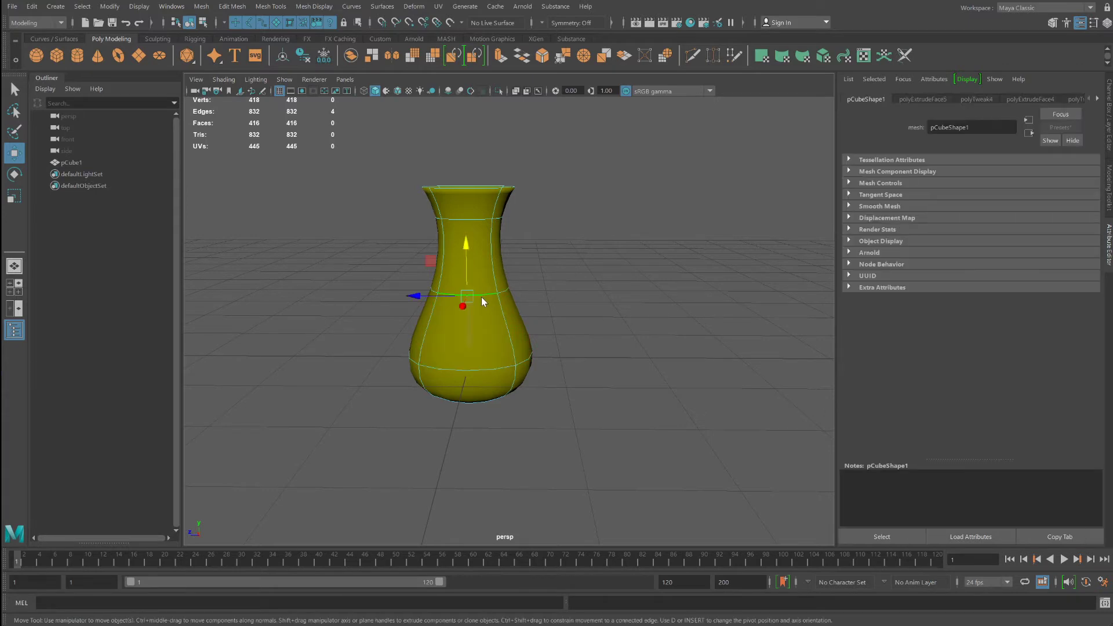
right_click_drag(481, 296, 519, 277)
scroll(519, 277, "down", 3)
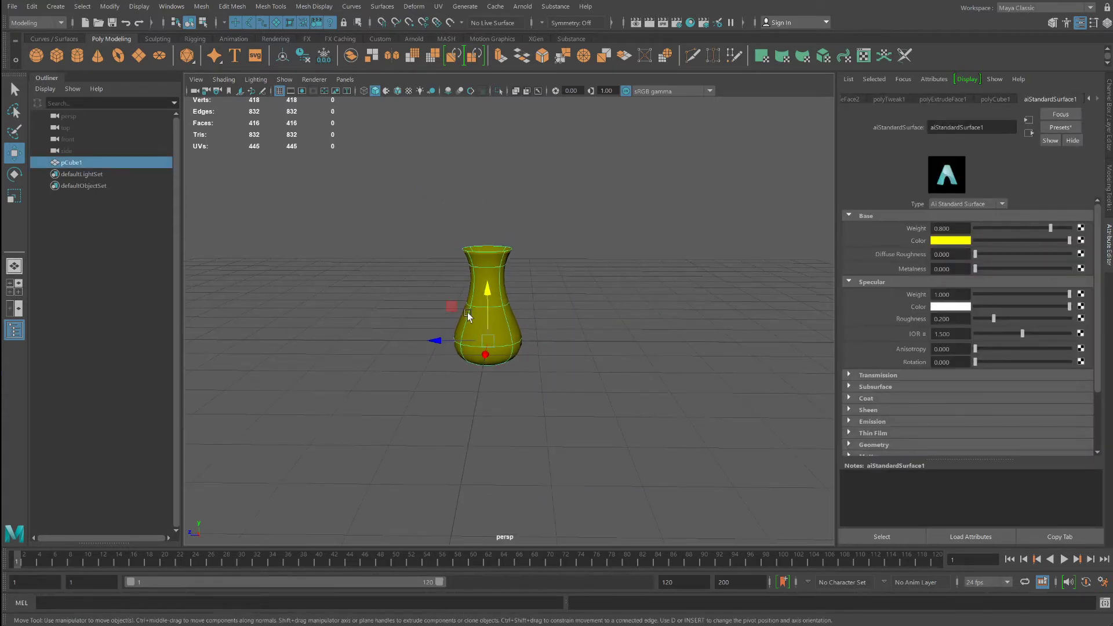
left_click_drag(437, 342, 538, 342, "shift")
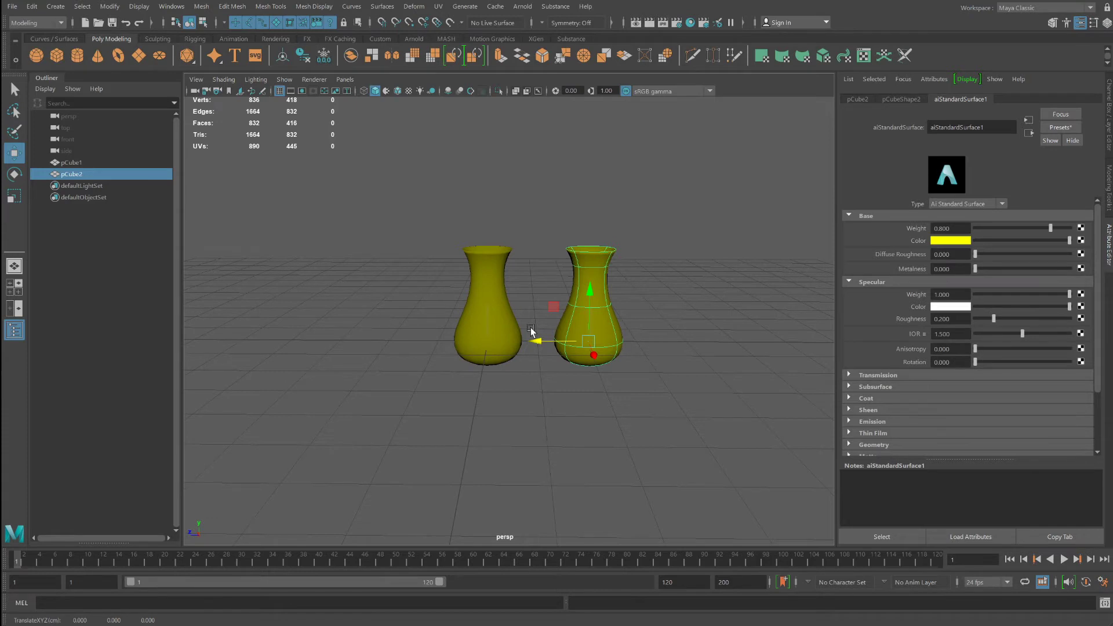
scroll(531, 332, "up", 5)
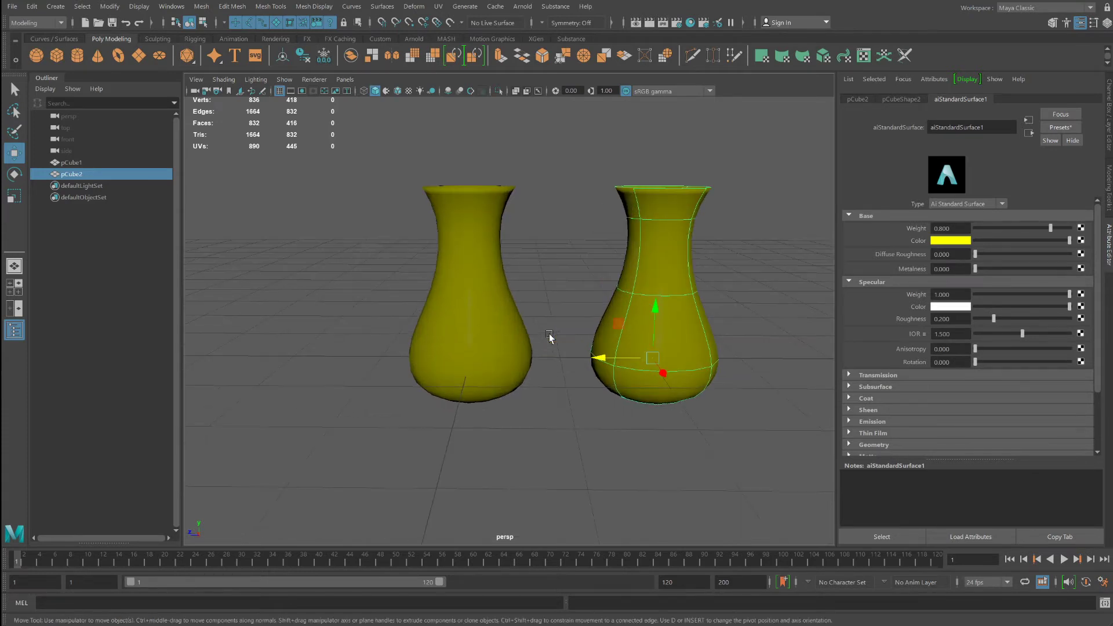
Select the mid-body ring of vertices on the vase copy and scale it outward for a fuller body
right_click(495, 233)
left_click(446, 232)
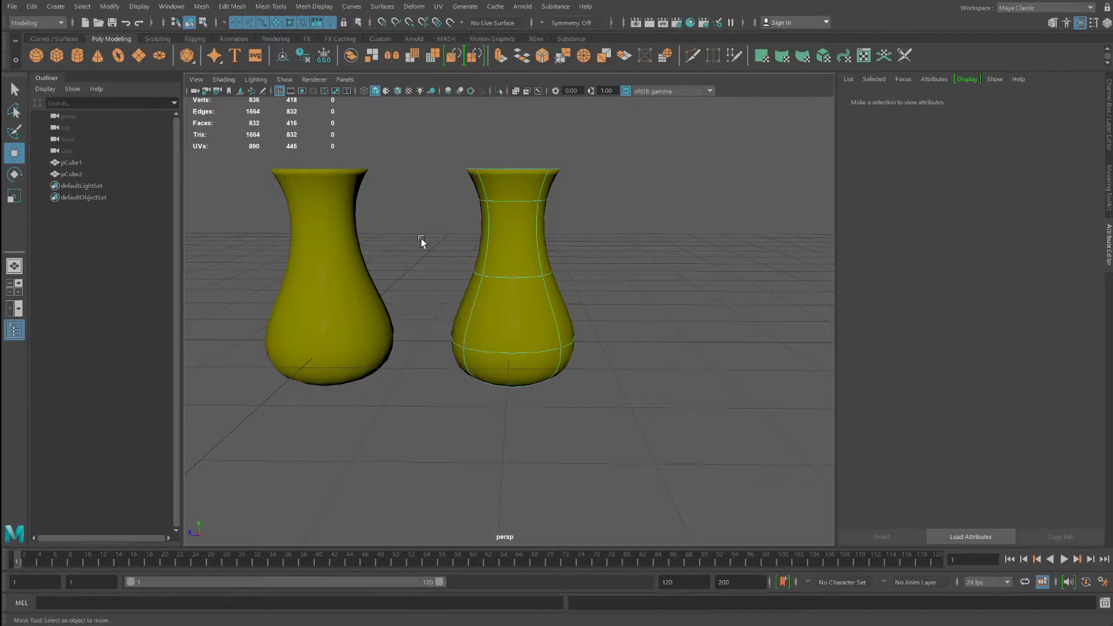
double_click(477, 276)
key("r")
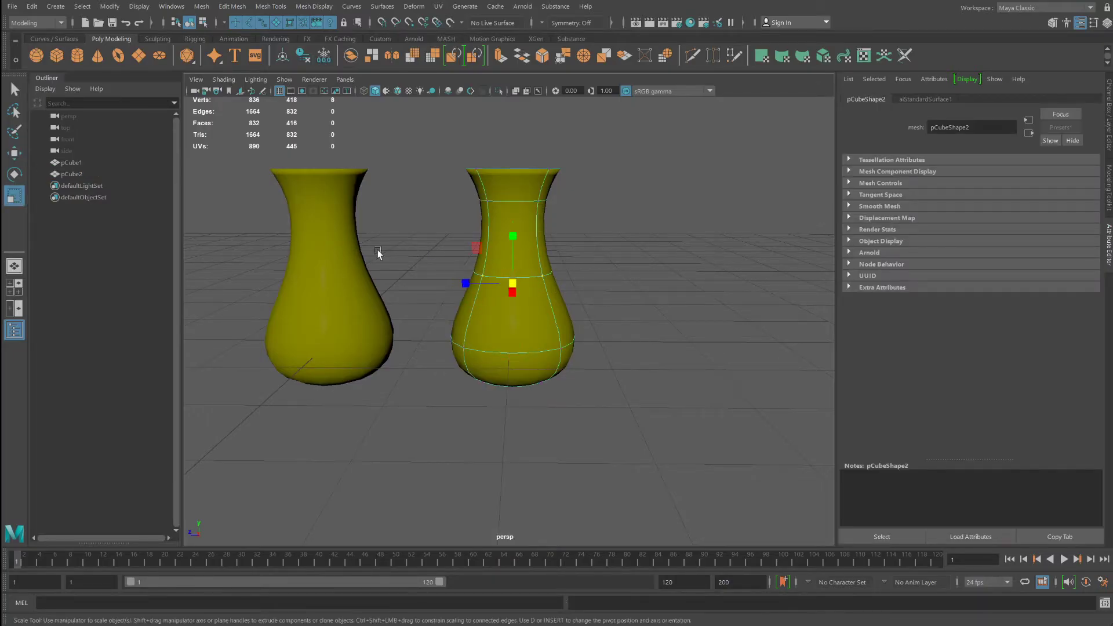
left_click_drag(512, 283, 538, 261)
Turn on soft selection and shift the four upper vertices on one side of the copy's rim
left_click_drag(581, 179, 513, 142, "alt")
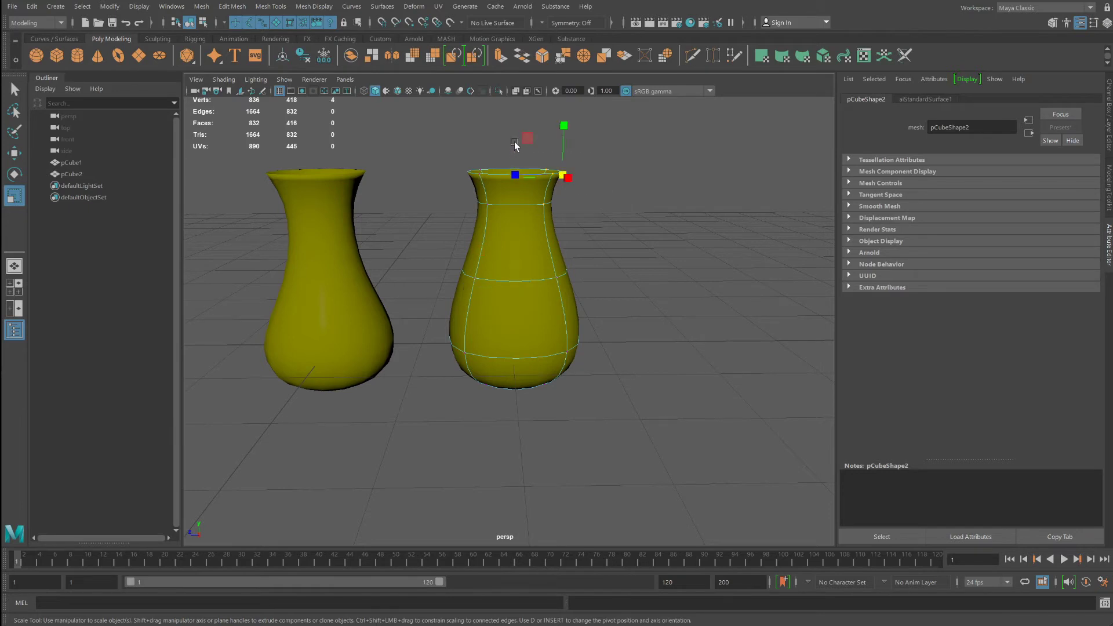
key("b")
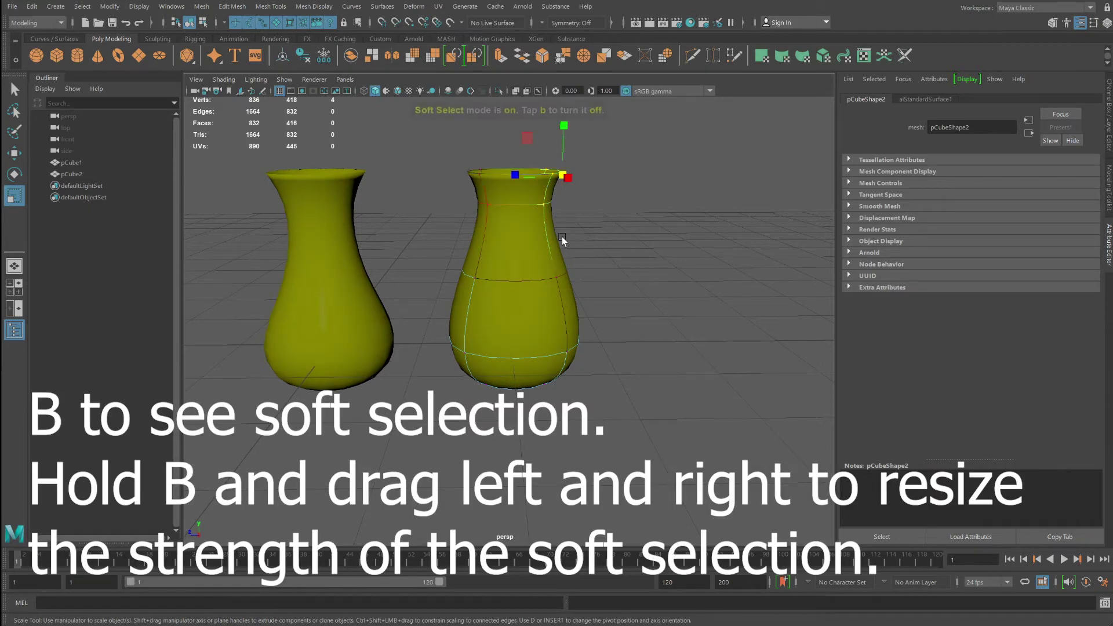
left_click(20, 152)
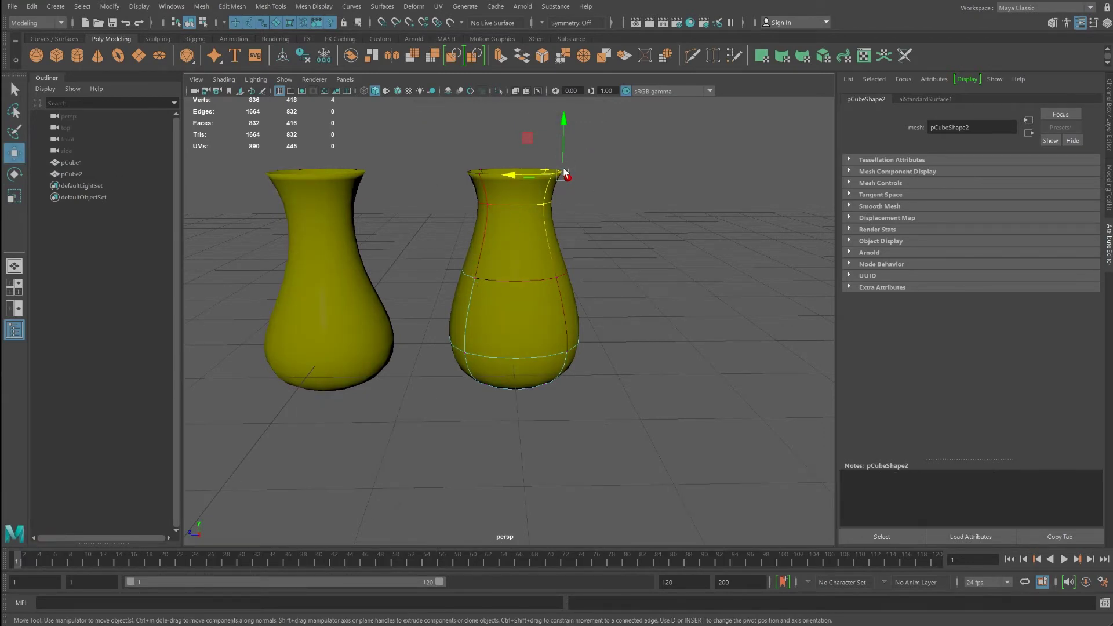
mouse_move(525, 137)
middle_mouse_down()
mouse_move(596, 99)
mouse_move(517, 111)
mouse_move(522, 122)
mouse_move(508, 113)
mouse_move(512, 129)
middle_mouse_up()
scroll(527, 170, "up", 3)
middle_click_drag(528, 170, 535, 244, "alt")
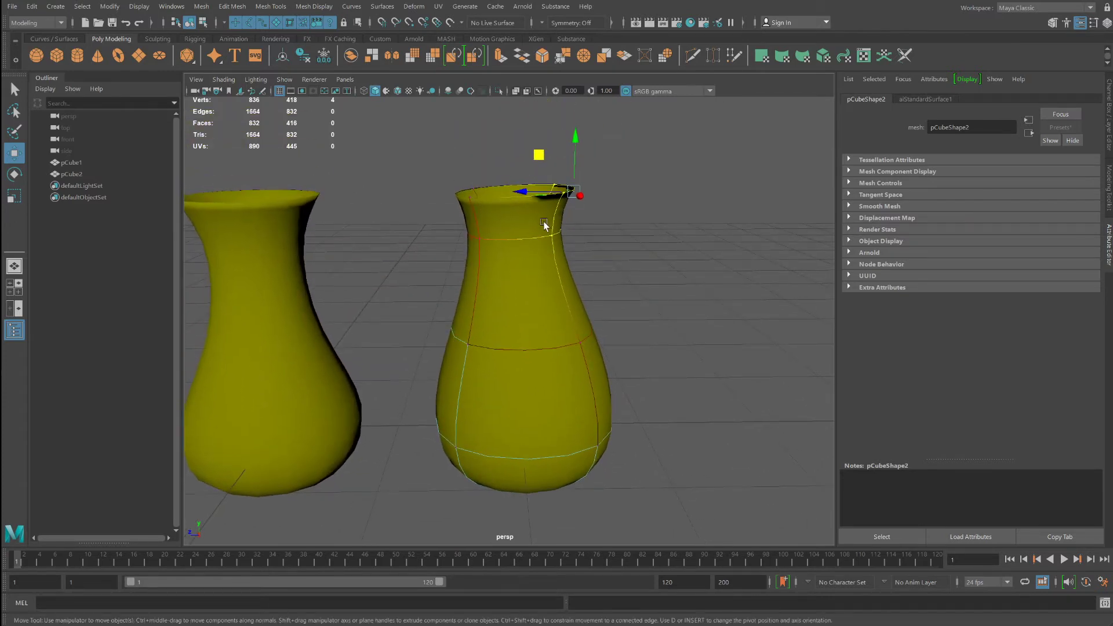
middle_click_drag(625, 352, 622, 346, "alt")
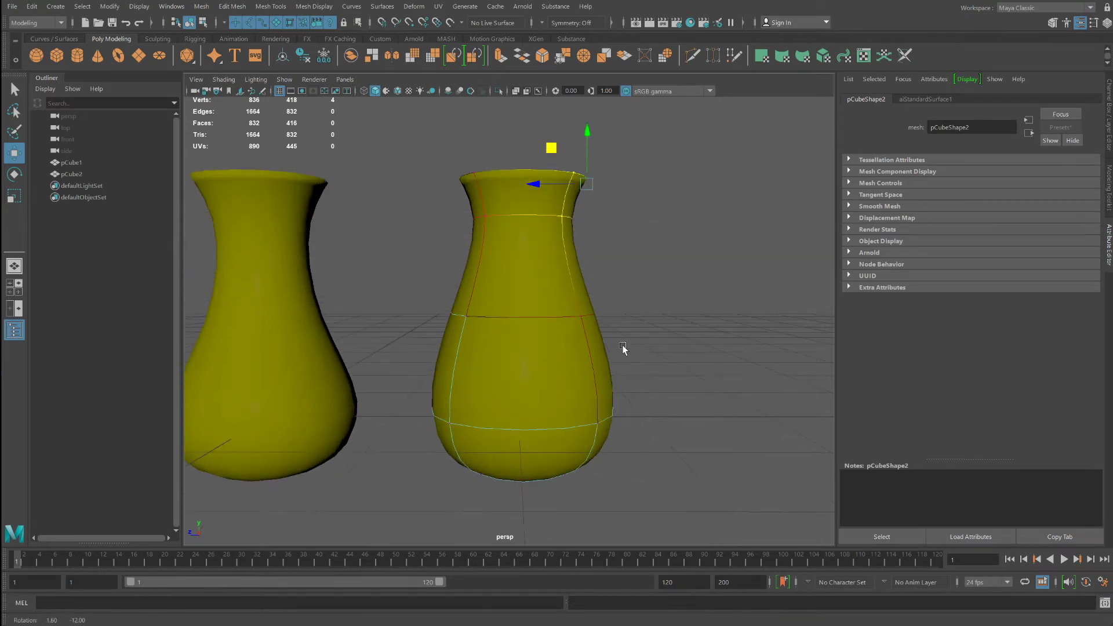
Select the two mid-body vertices on one side of the copy and move them inward with soft selection
left_click_drag(621, 346, 551, 297)
middle_click_drag(565, 276, 529, 290)
mouse_move(505, 190)
left_mouse_down("alt")
mouse_move(514, 219)
mouse_move(510, 206)
left_mouse_up("alt")
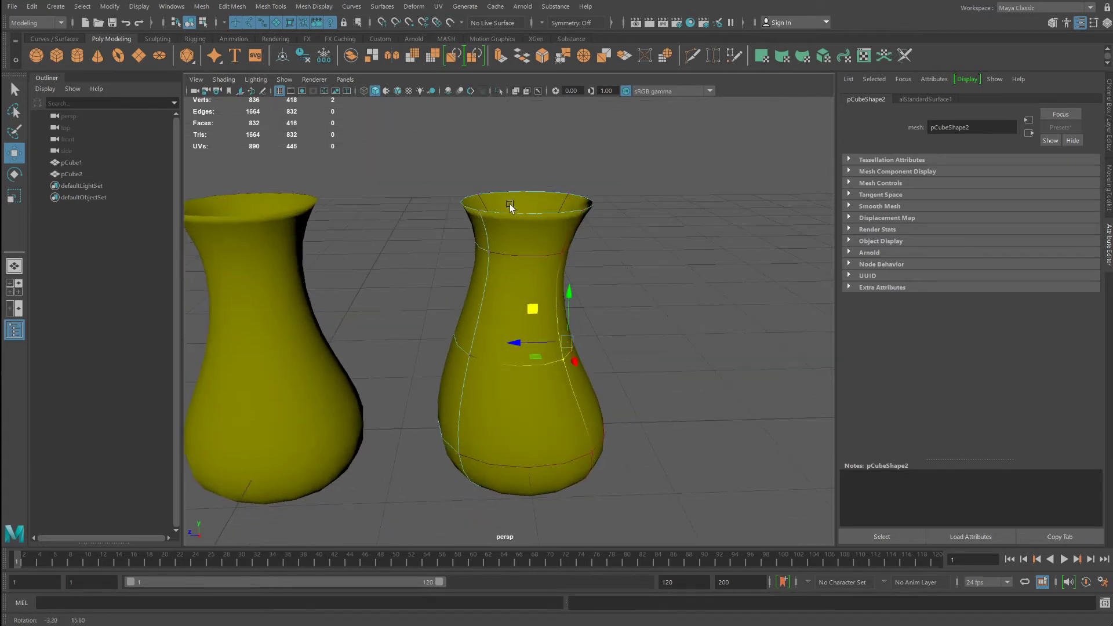
Test-pull the four upper vertices on one side of the copy's rim outward, undo it, and enlarge the soft selection falloff
left_click_drag(505, 147, 618, 268)
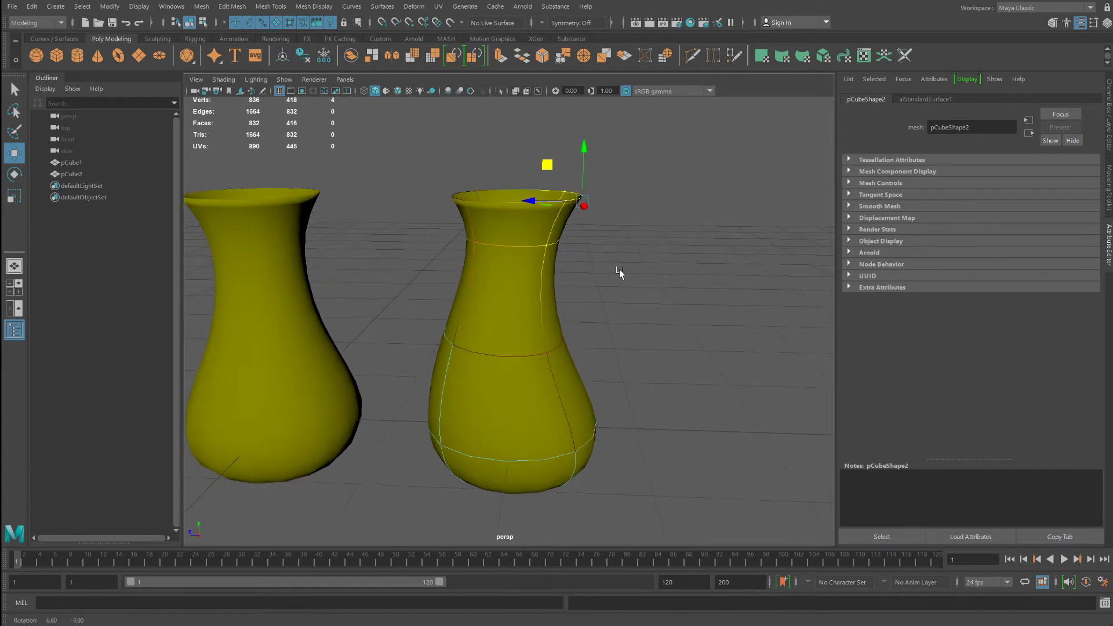
left_click_drag(545, 159, 623, 142)
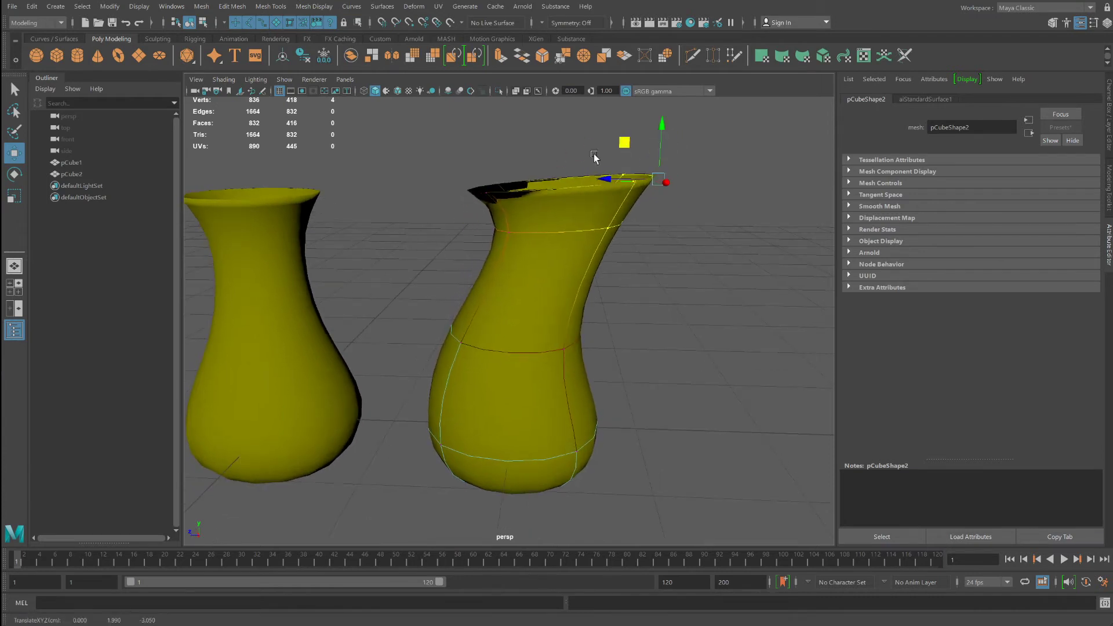
key("ctrl+z")
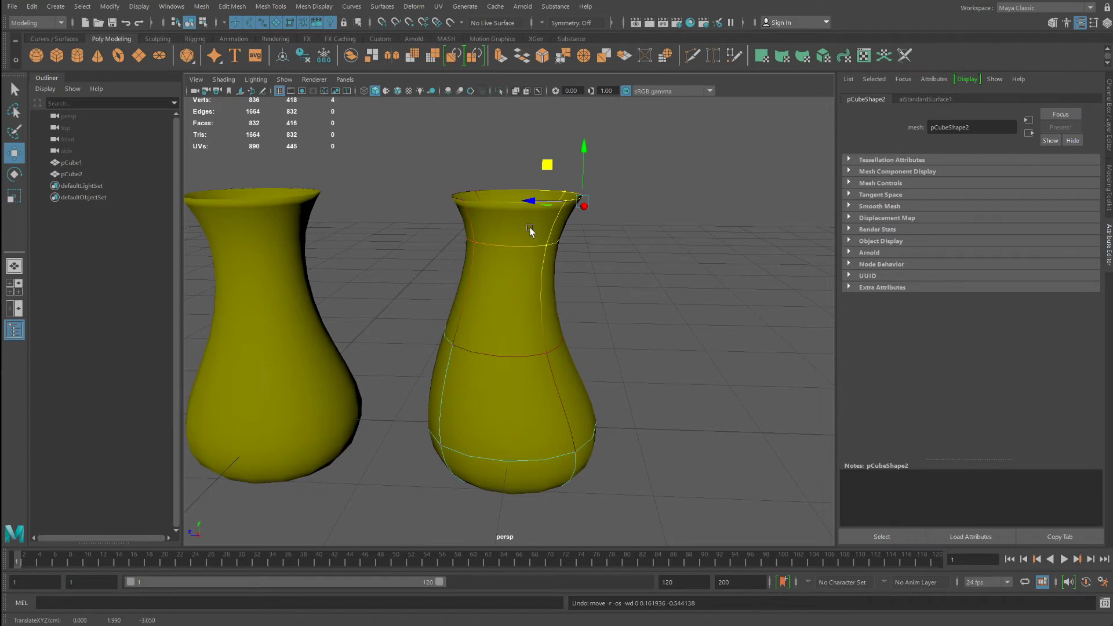
key("b")
middle_click_drag(529, 231, 603, 239)
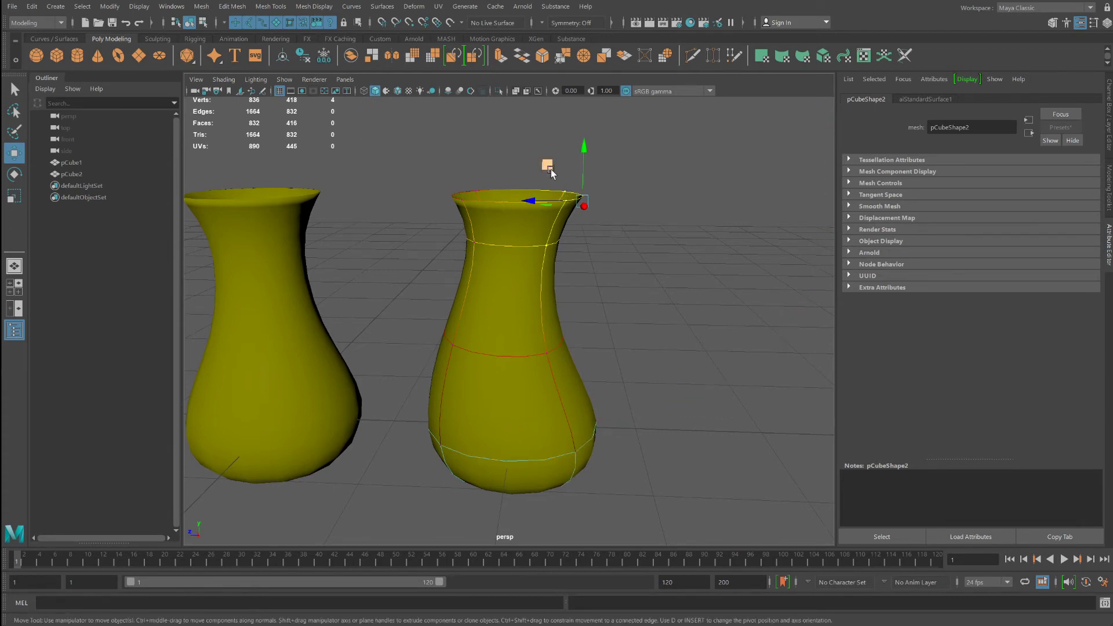
Shift the four vertices on one side of the vase copy's rim slightly inward with soft selection, using a falloff radius of 2.85
mouse_move(550, 169)
left_mouse_down()
mouse_move(569, 160)
mouse_move(547, 142)
mouse_move(543, 169)
left_mouse_up()
middle_click_drag(597, 215, 792, 222)
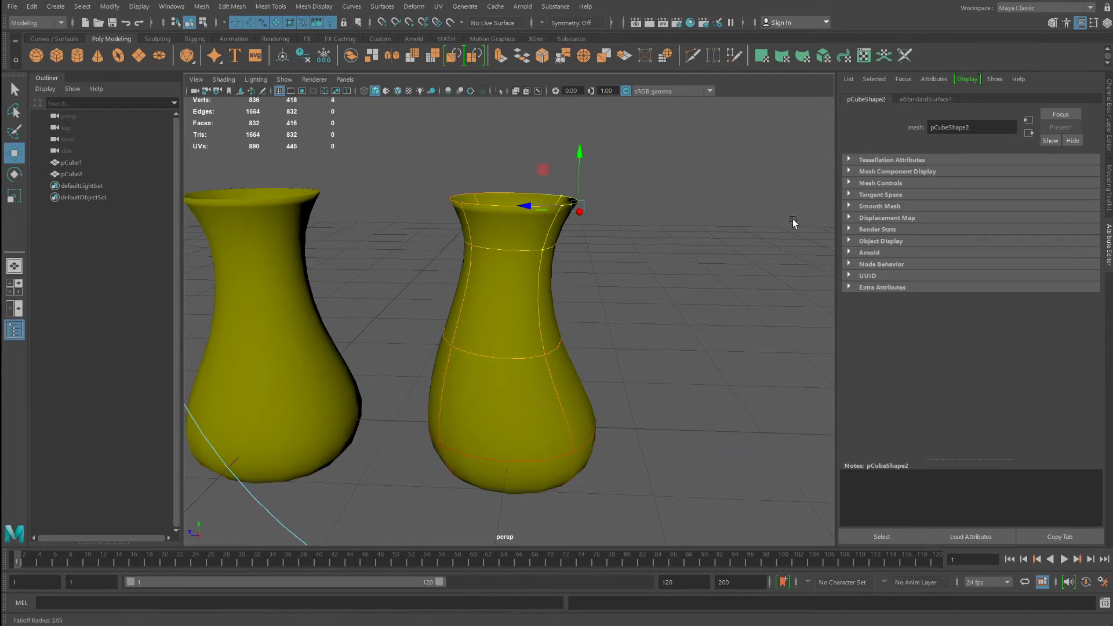
mouse_move(545, 170)
left_mouse_down()
mouse_move(603, 141)
mouse_move(549, 124)
mouse_move(540, 168)
left_mouse_up()
left_click(592, 272)
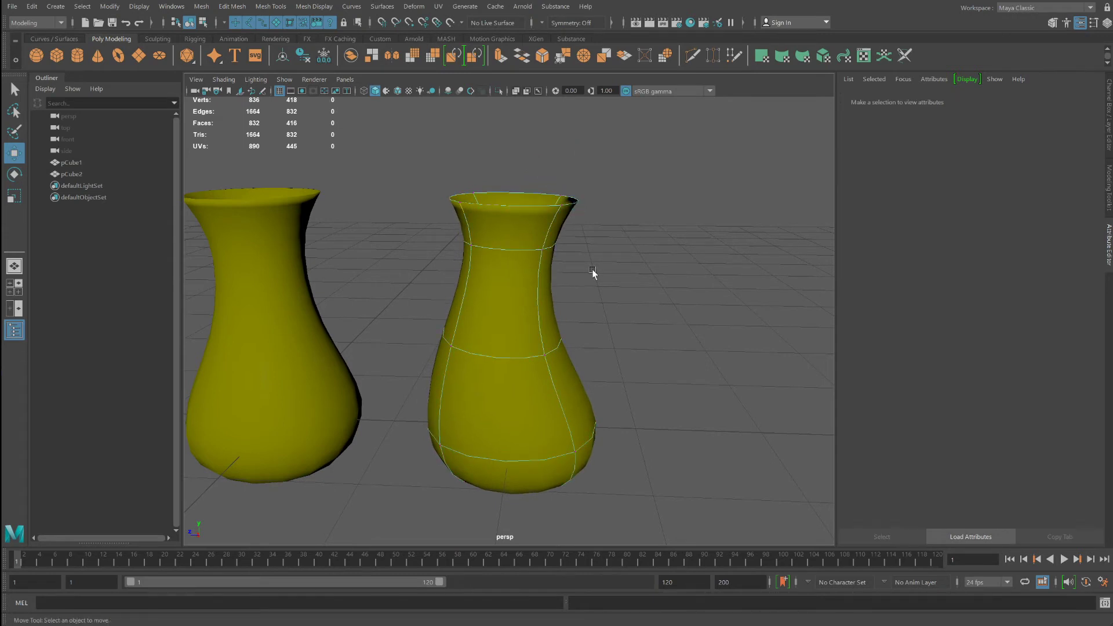
Turn off soft selection, move two mid-body vertices on one side of the vase copy up and outward, and return to object mode
left_click_drag(592, 272, 596, 111, "alt")
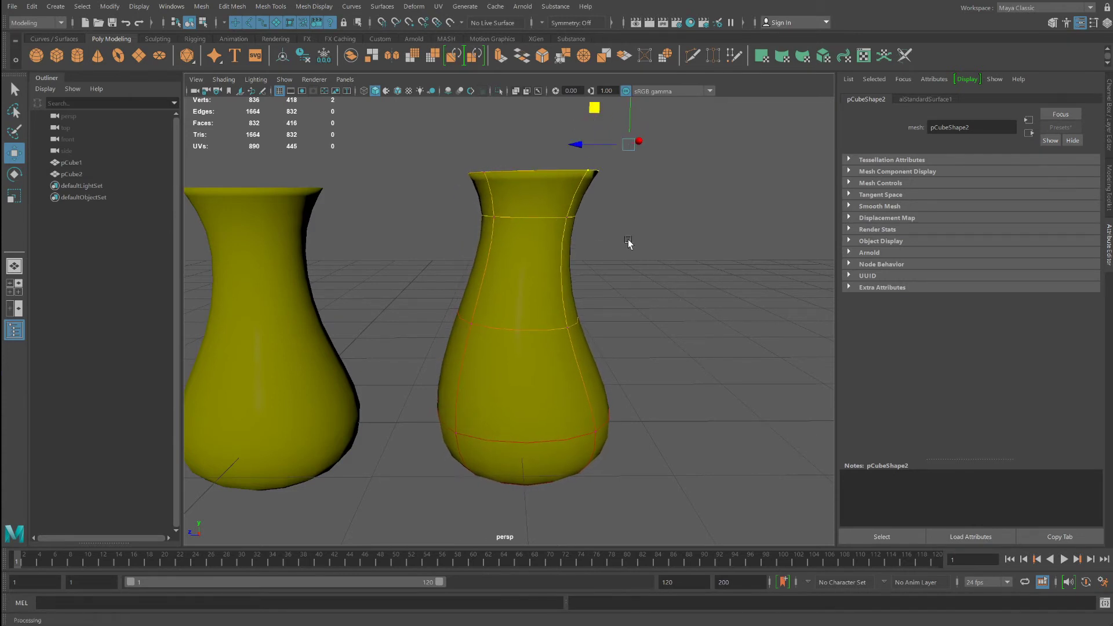
key("b")
left_click_drag(631, 241, 249, 311)
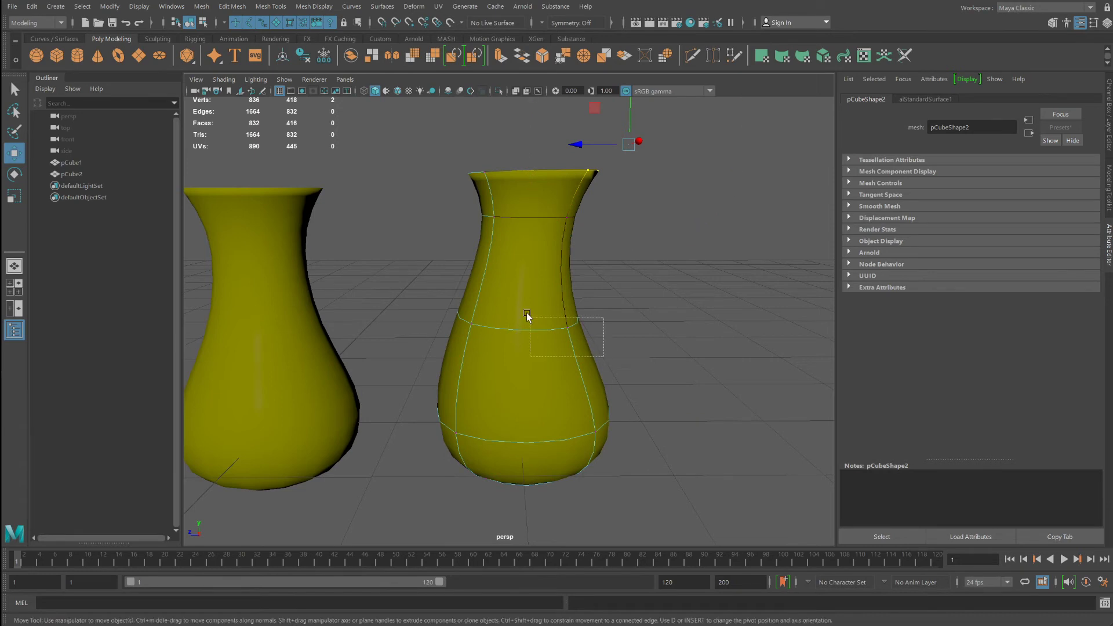
double_click(576, 313)
left_click(484, 335)
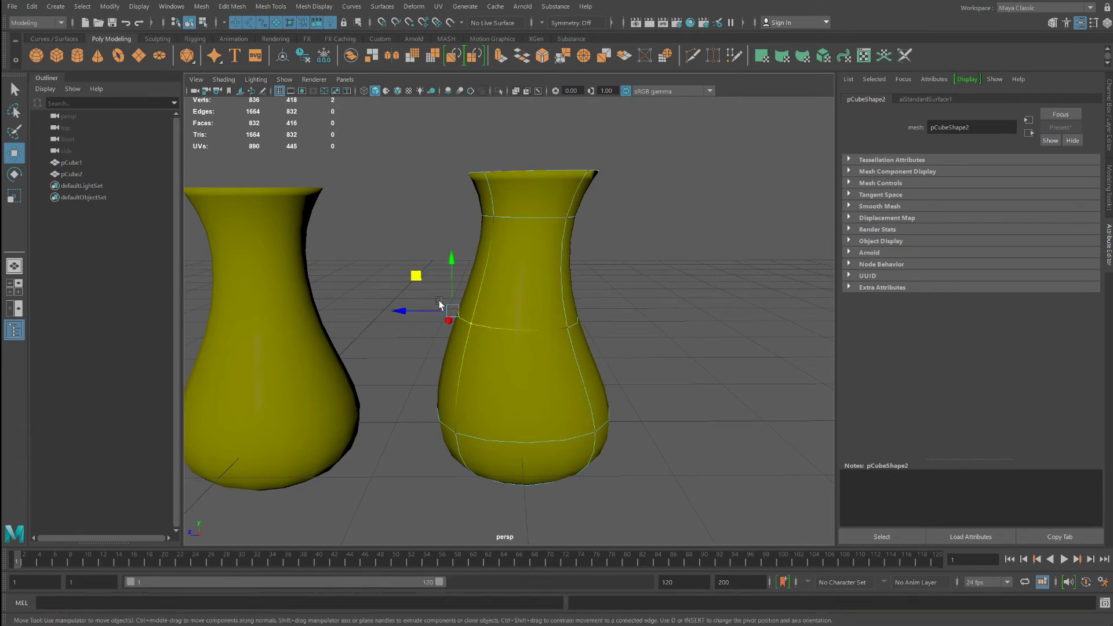
left_click_drag(415, 275, 400, 234)
right_click(489, 249)
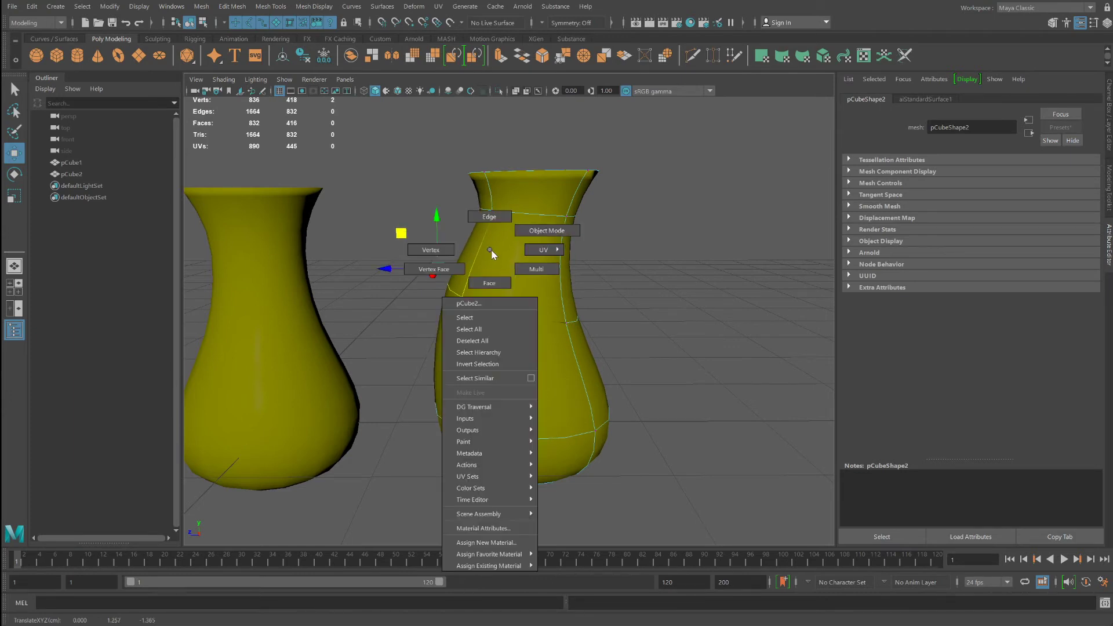
left_click(547, 230)
scroll(490, 238, "down", 2)
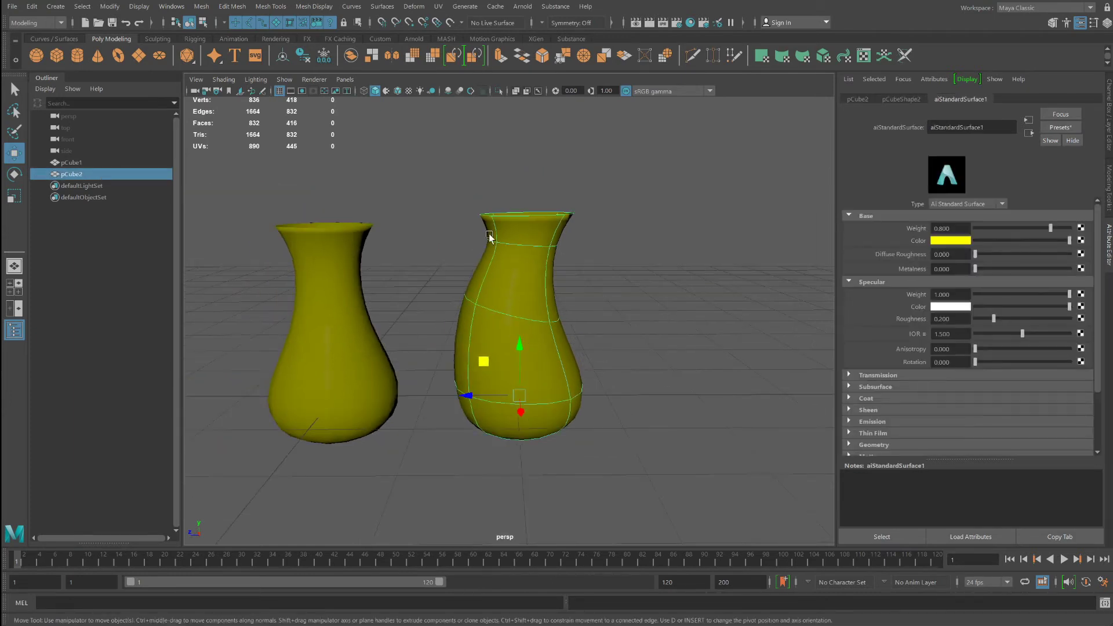
Assign a new Arnold aiStandardSurface material to the vase copy
right_click(523, 294)
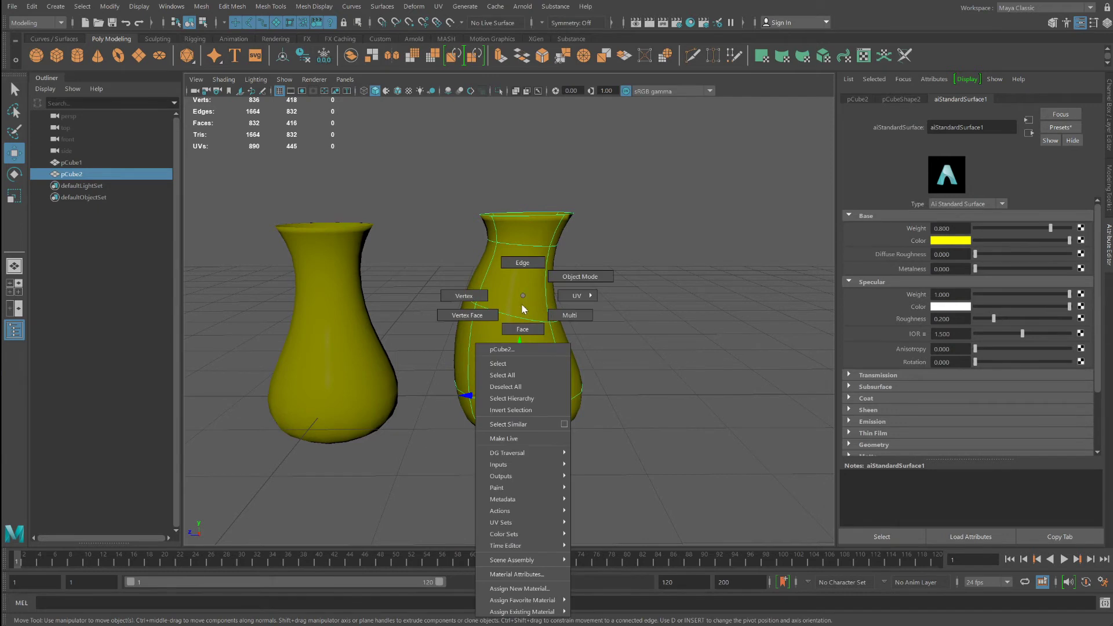
left_click(524, 589)
left_click(521, 182)
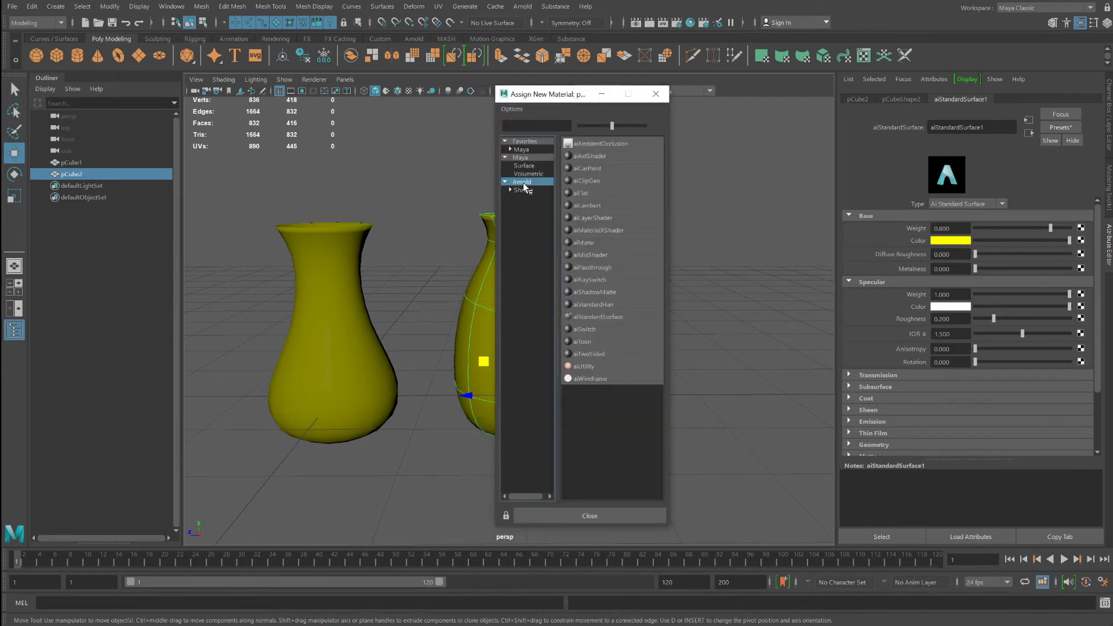
left_click(618, 315)
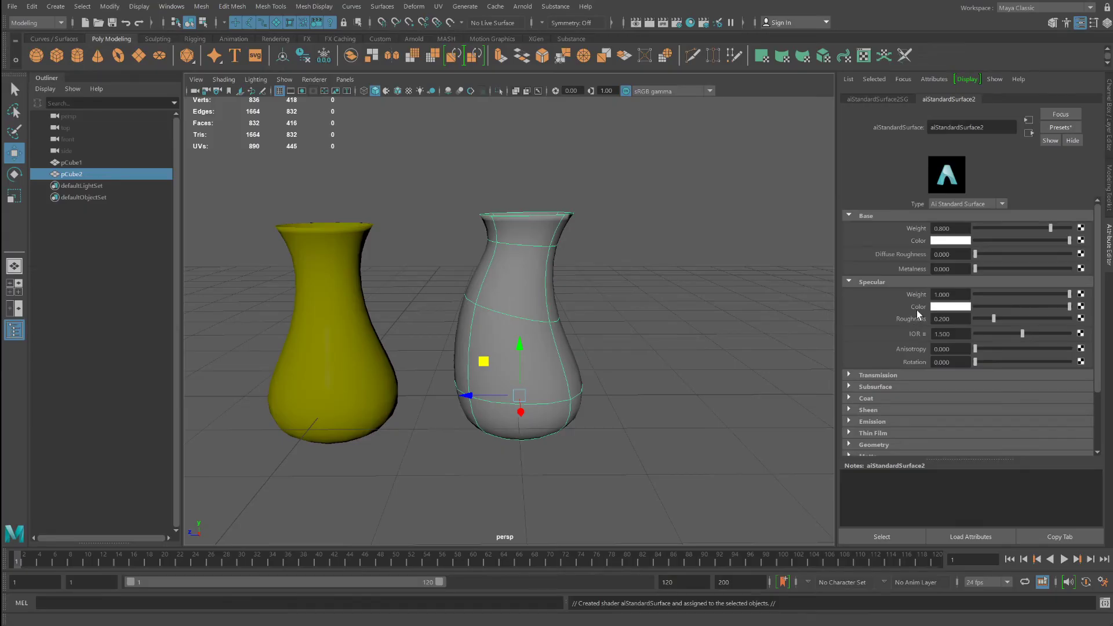
Hide and reopen the Attribute Editor
key("ctrl+a")
key("ctrl+a")
left_click(171, 7)
mouse_move(182, 48)
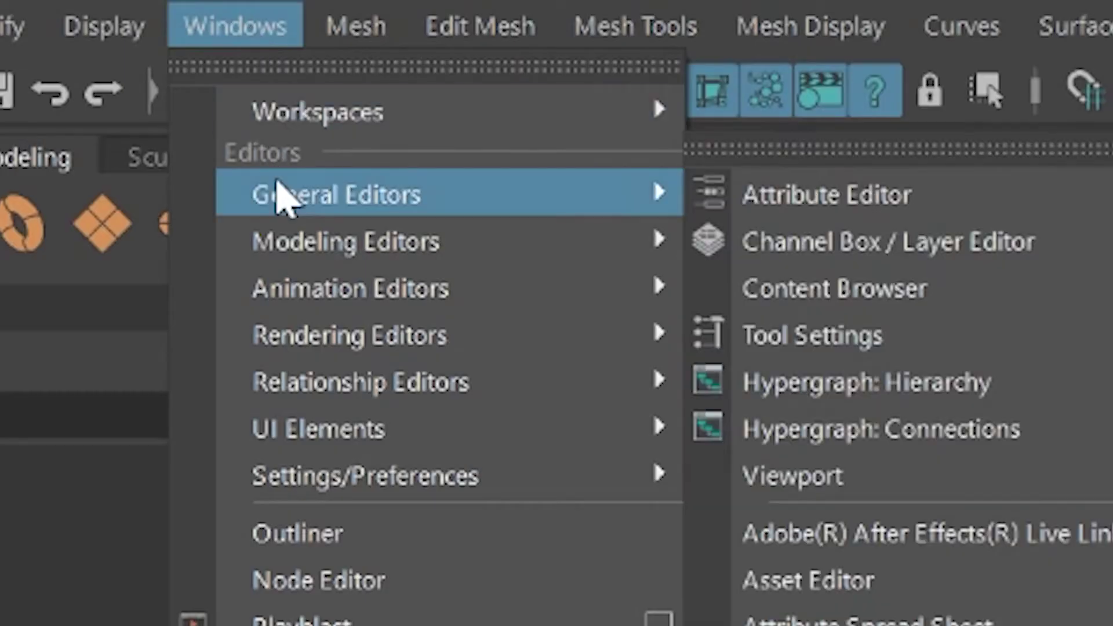
left_click(789, 197)
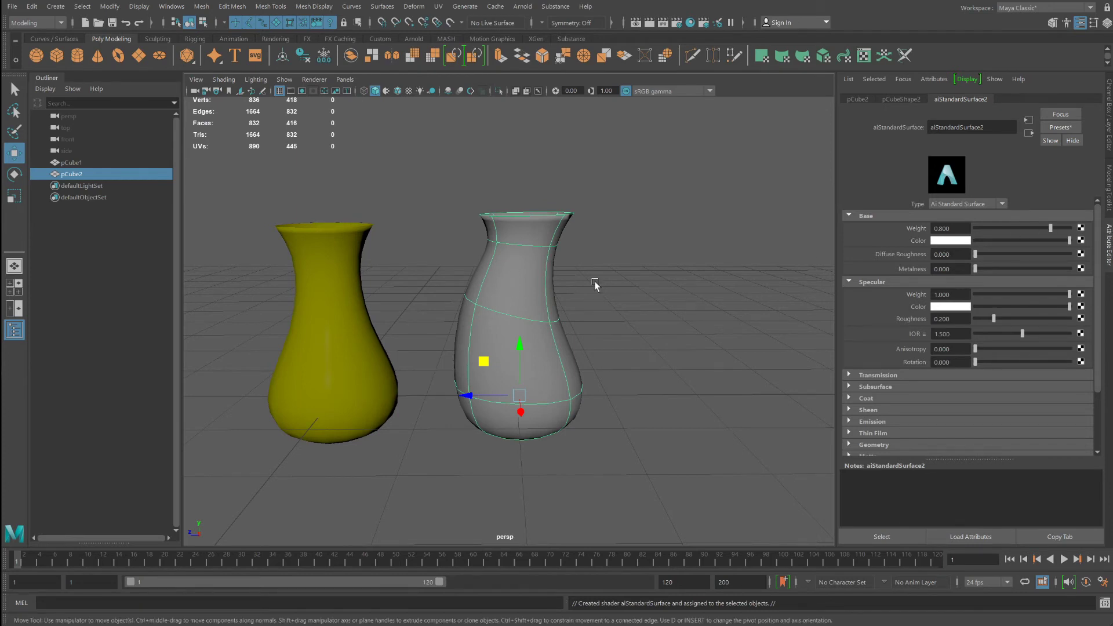
Set the base color of the vase copy's aiStandardSurface2 material to cyan
left_click(946, 241)
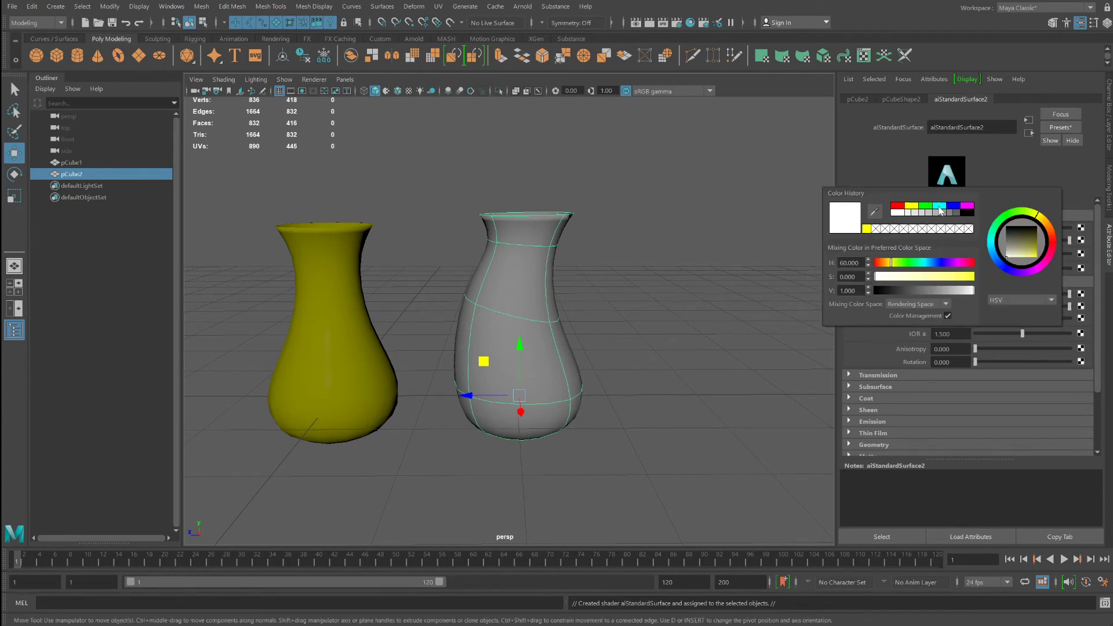
left_click(940, 211)
scroll(626, 269, "down", 2)
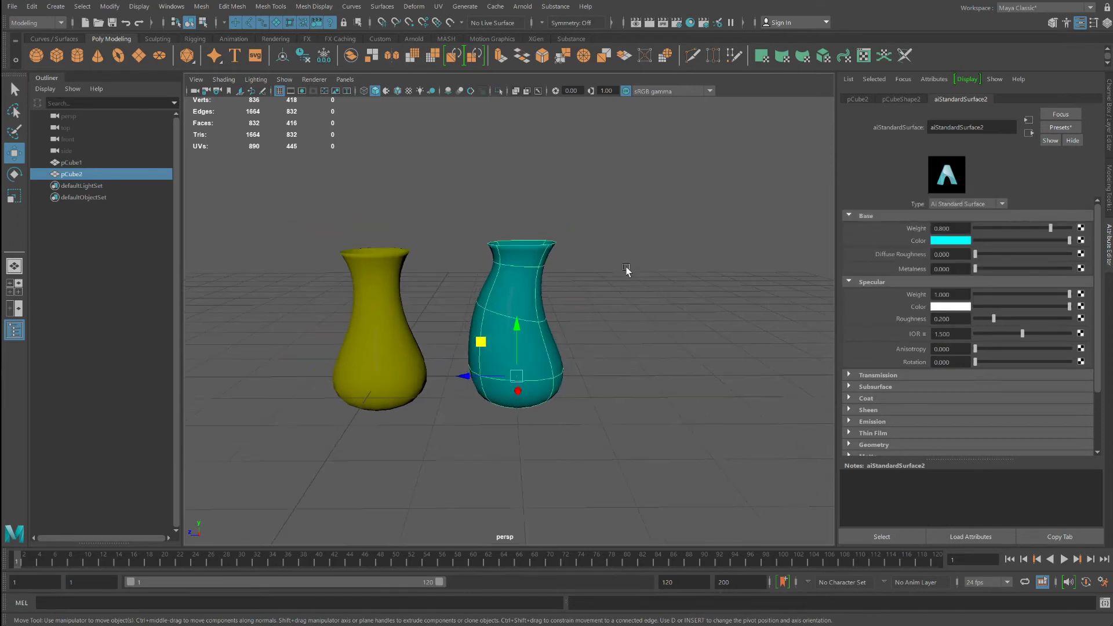
scroll(626, 270, "down", 1)
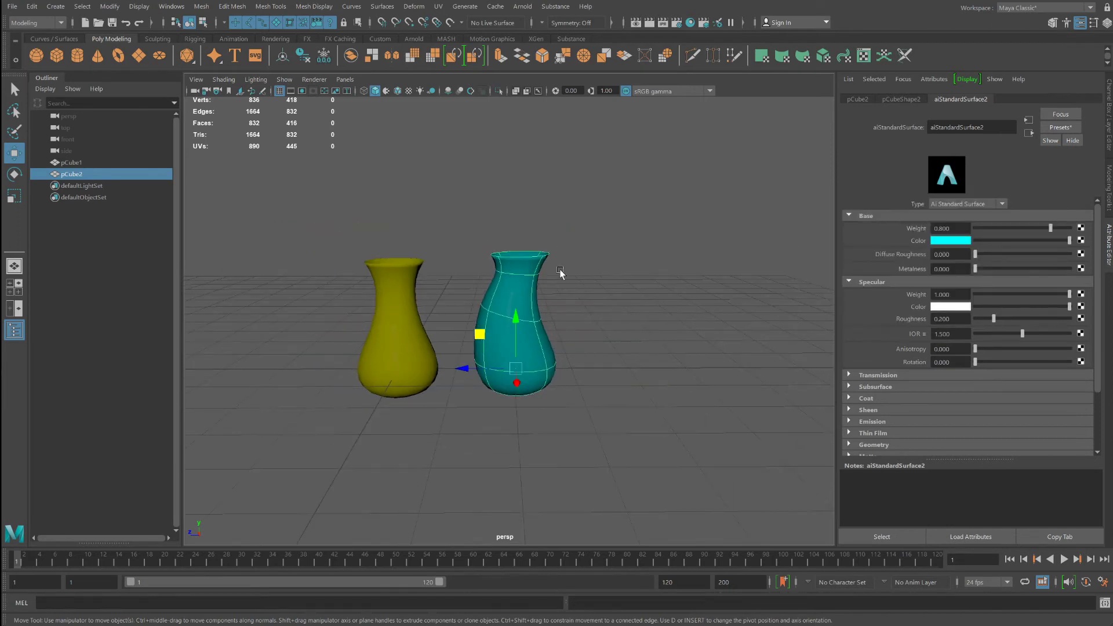
Create a polygon cube and lower it beneath the yellow vase
left_click(53, 57)
left_click_drag(394, 318, 394, 371)
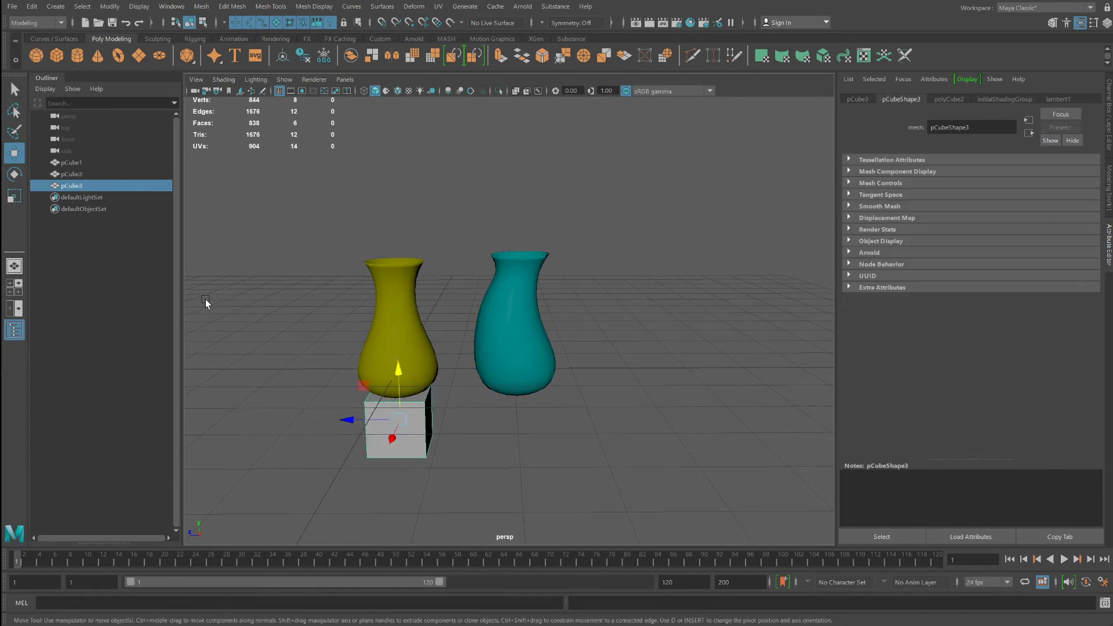
middle_click_drag(454, 388, 506, 279, "alt")
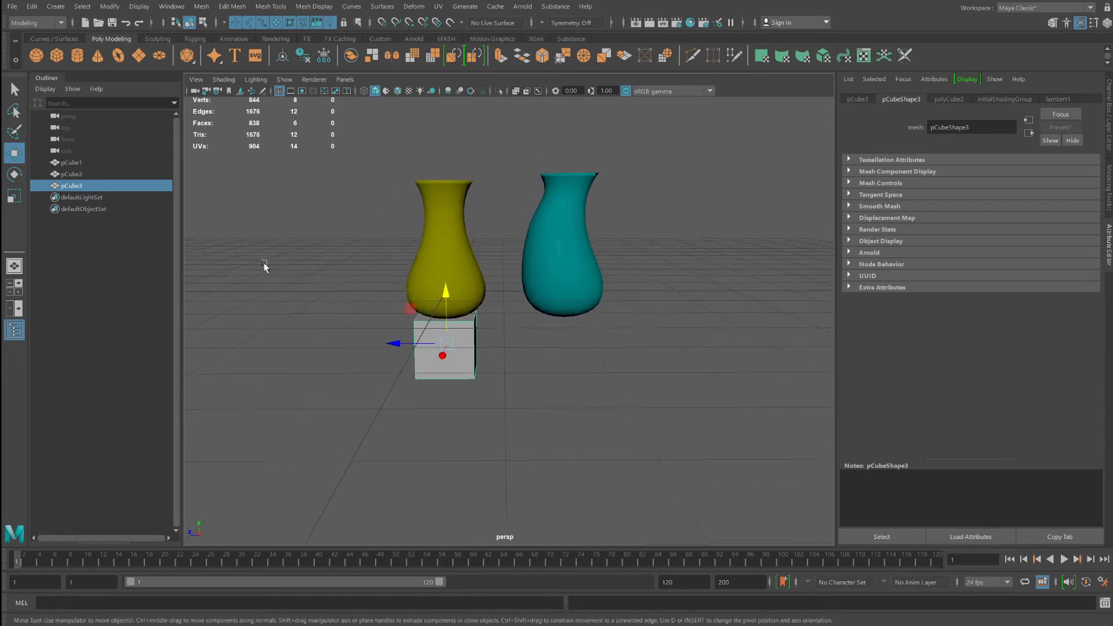
Scale the cube up uniformly to pedestal size and lower it to about Y -1.58 so the yellow vase rests on it
key("r")
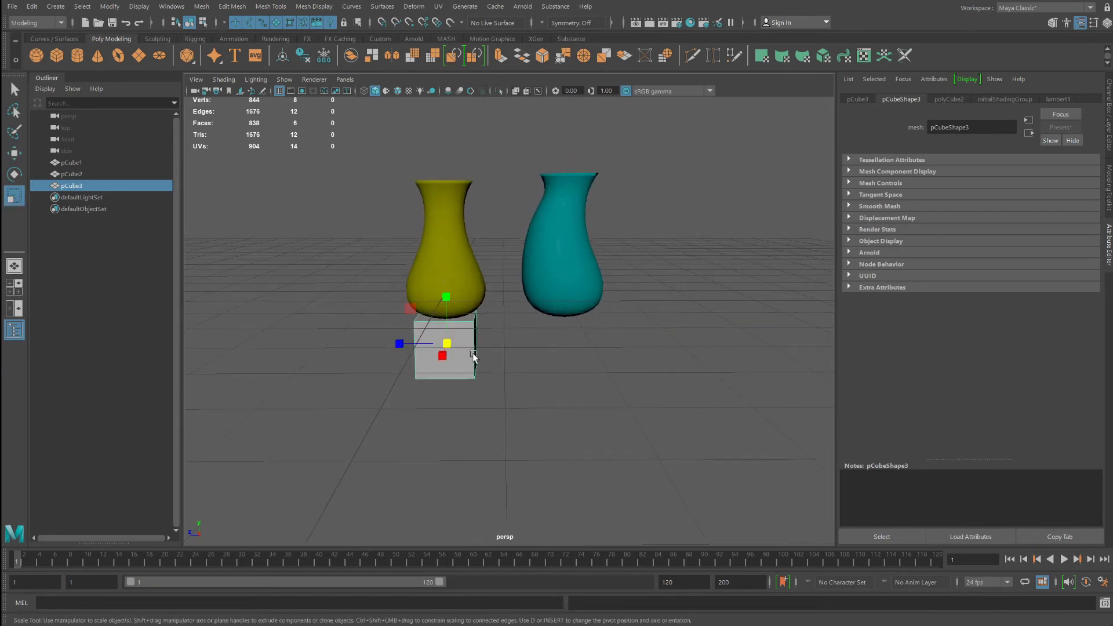
left_click_drag(447, 343, 511, 331)
left_click(15, 153)
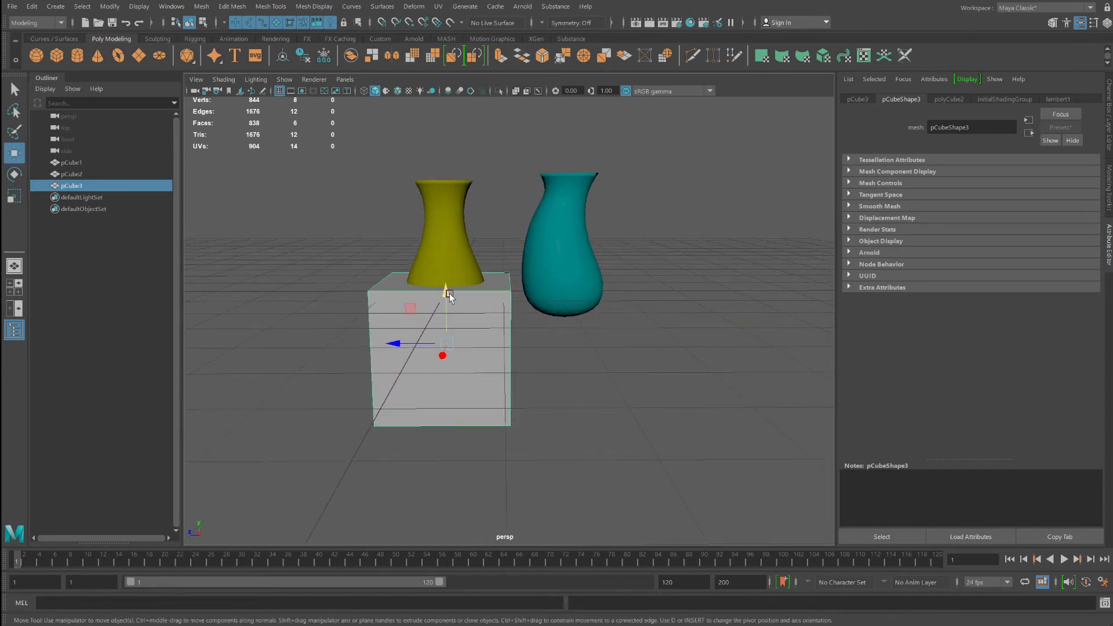
left_click_drag(450, 294, 446, 329)
Extrude the cube's front face inward and scale it down to form a tapered recess
right_click_drag(425, 324, 429, 356)
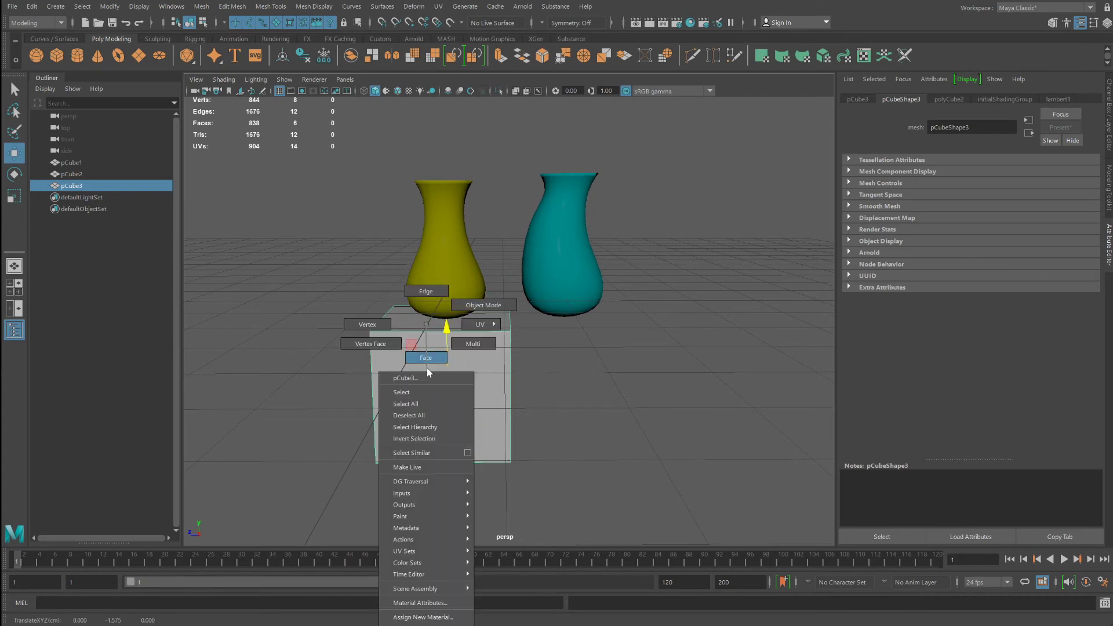
right_click_drag(435, 218, 436, 221)
left_click(446, 253)
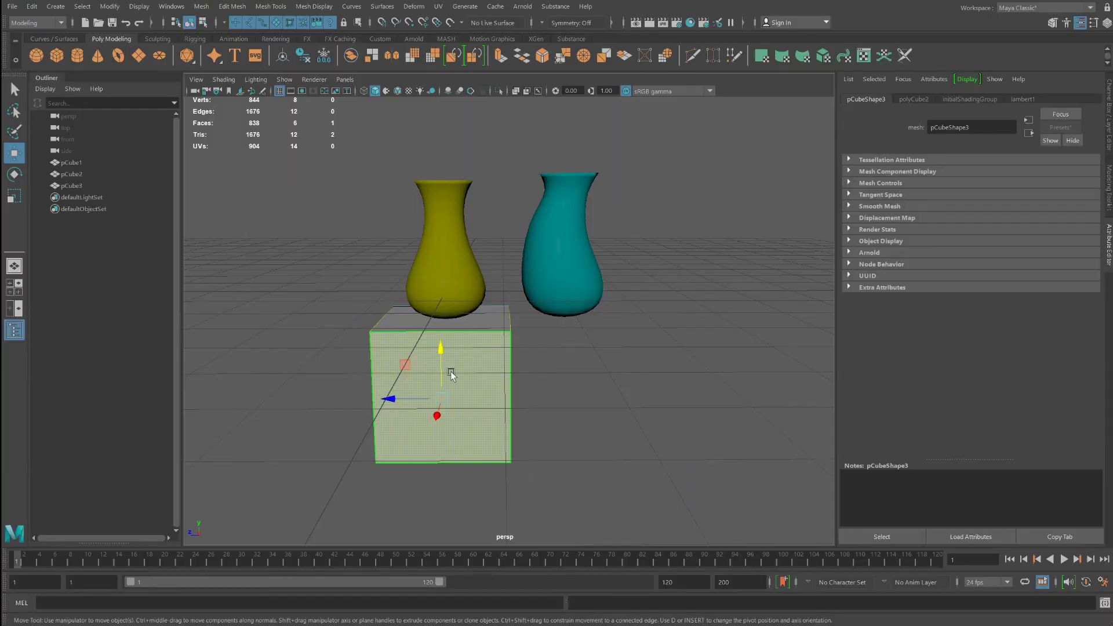
mouse_move(510, 269)
left_mouse_down("alt")
mouse_move(423, 277)
mouse_move(495, 283)
left_mouse_up("alt")
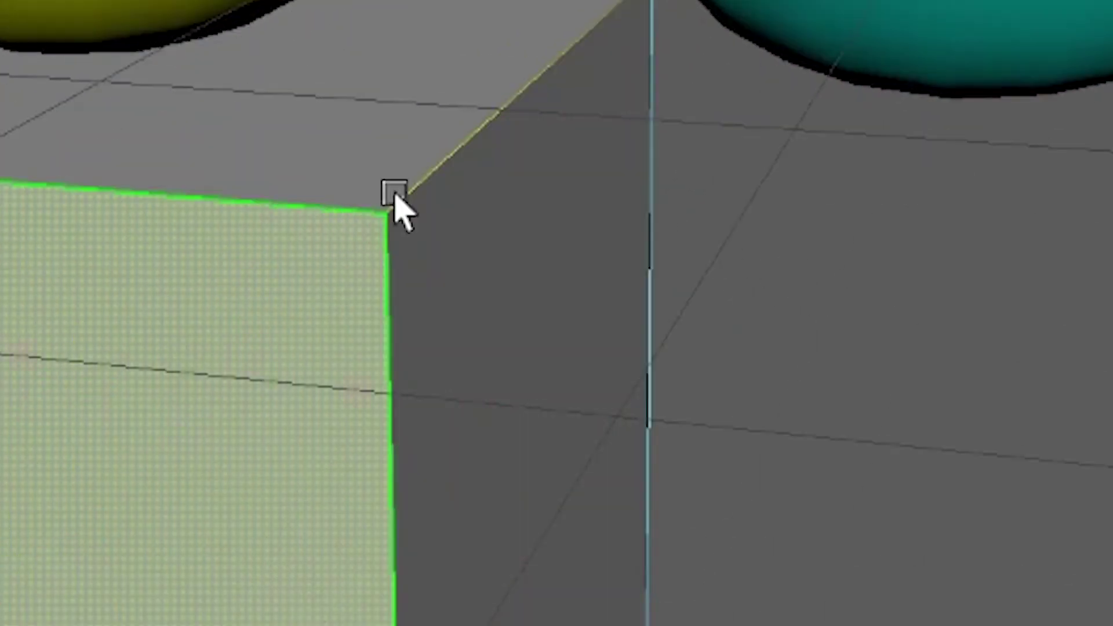
scroll(606, 222, "down", 5)
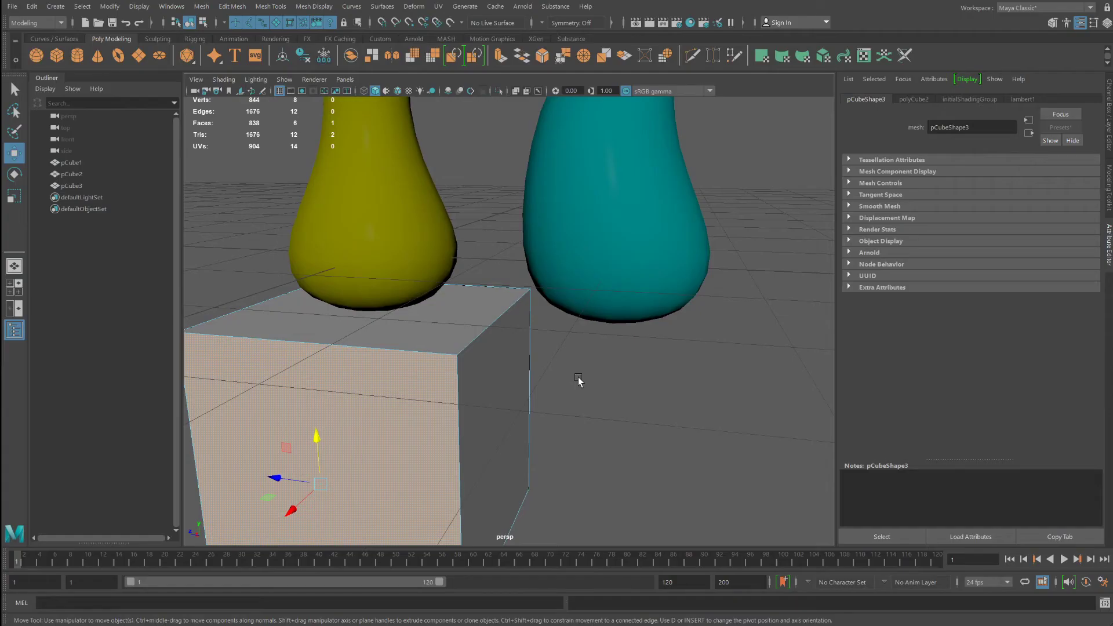
scroll(915, 405, "down", 5)
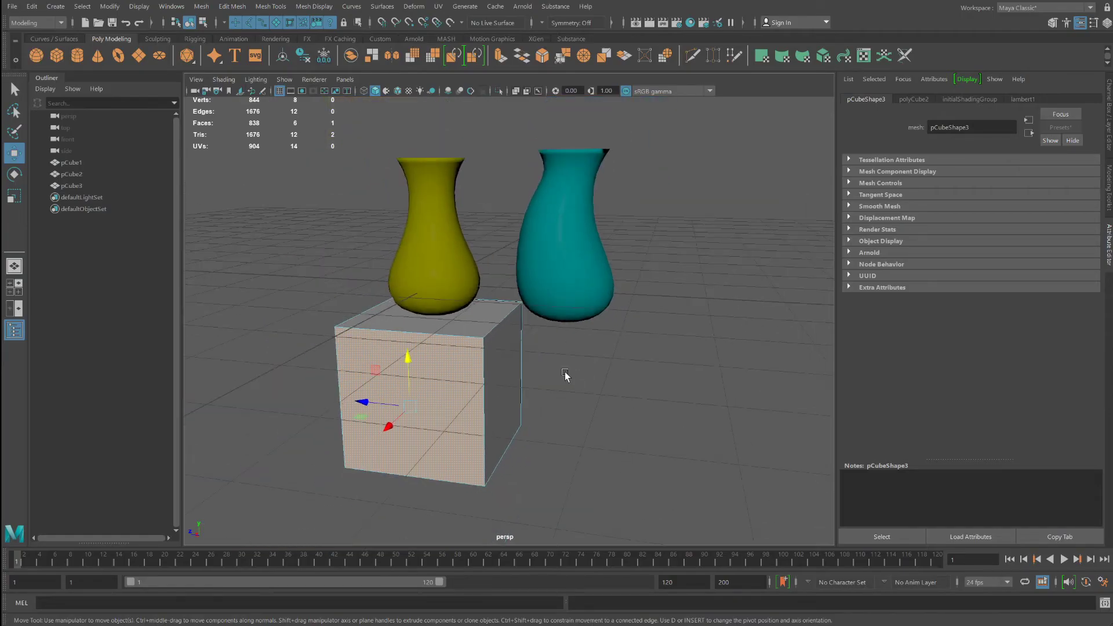
left_click(497, 388)
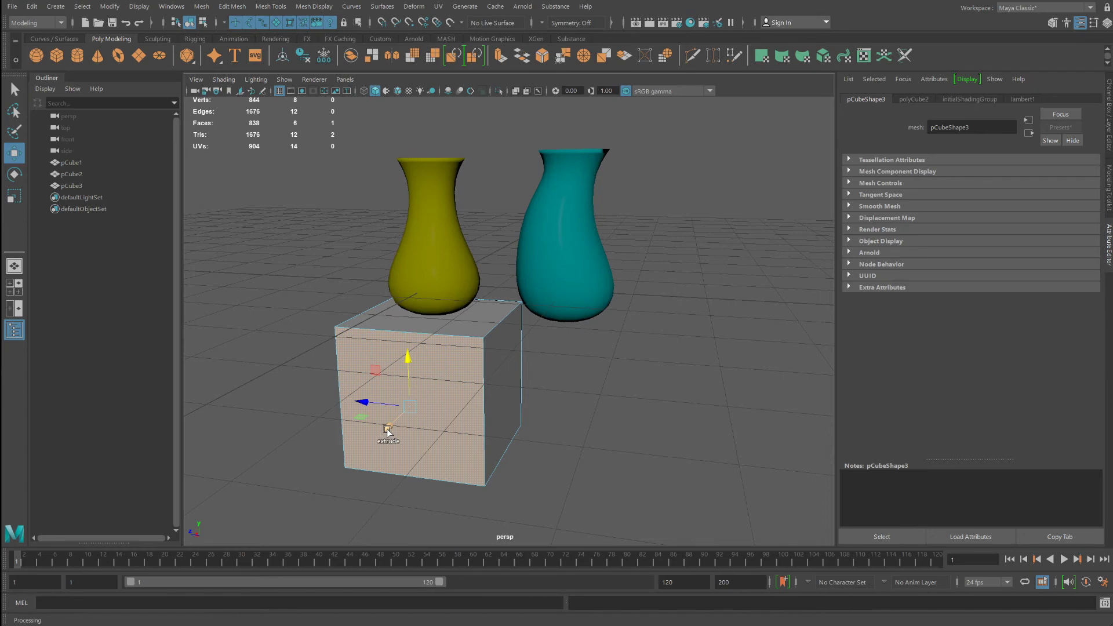
left_click_drag(387, 432, 435, 382, "shift")
left_click(15, 198)
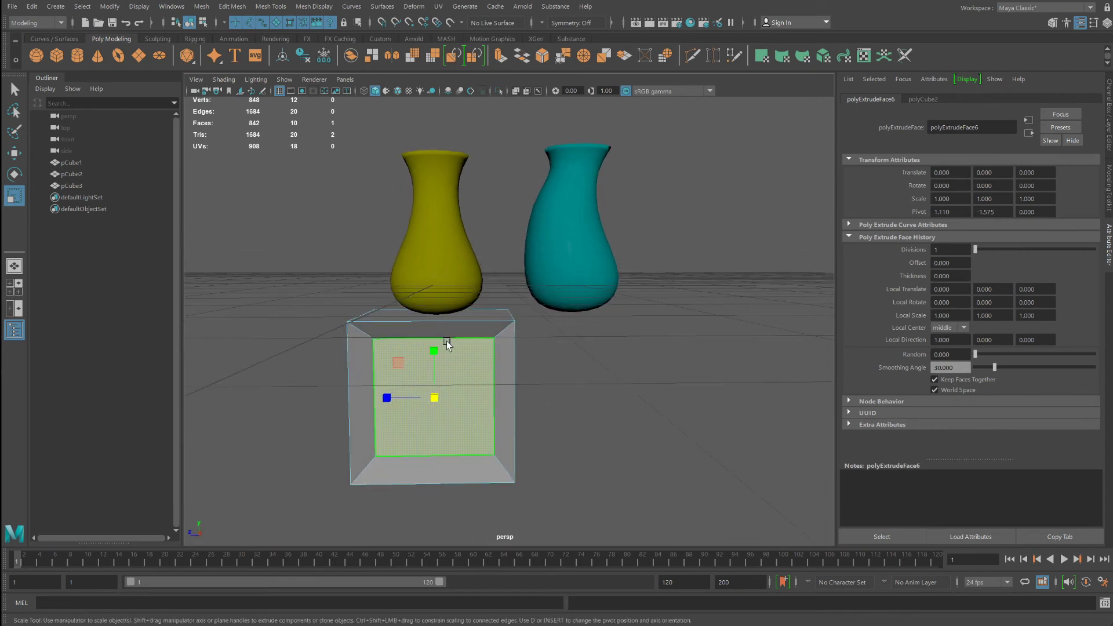
Return to object mode and assign a new Arnold aiStandardSurface material to the recessed pedestal cube
right_click_drag(448, 345, 544, 311)
right_click_drag(492, 367, 490, 617)
left_click(524, 182)
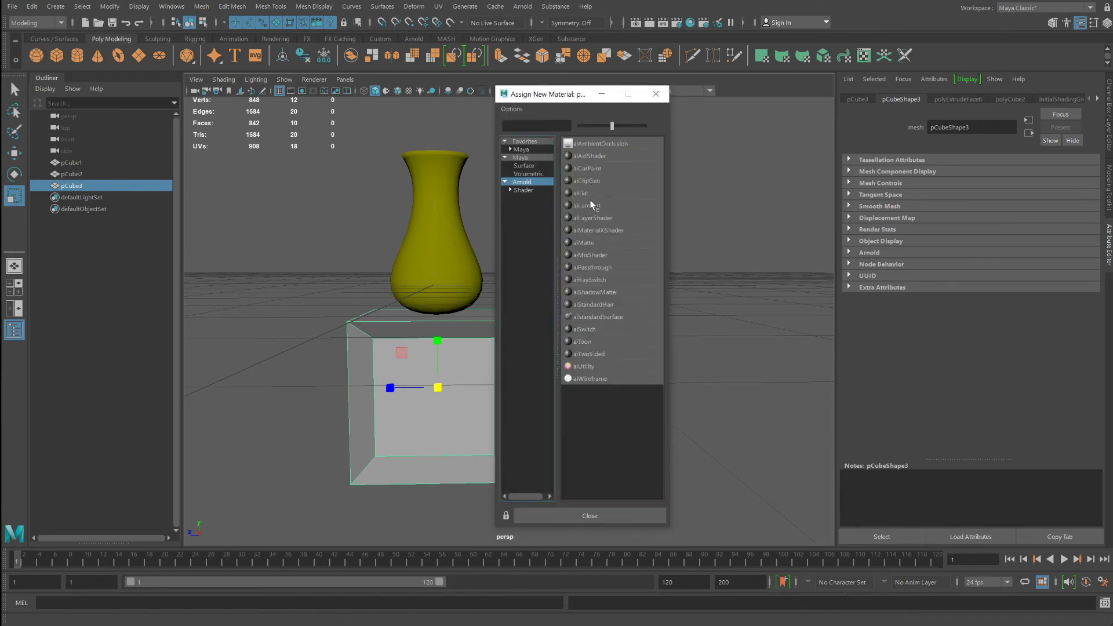
left_click(617, 316)
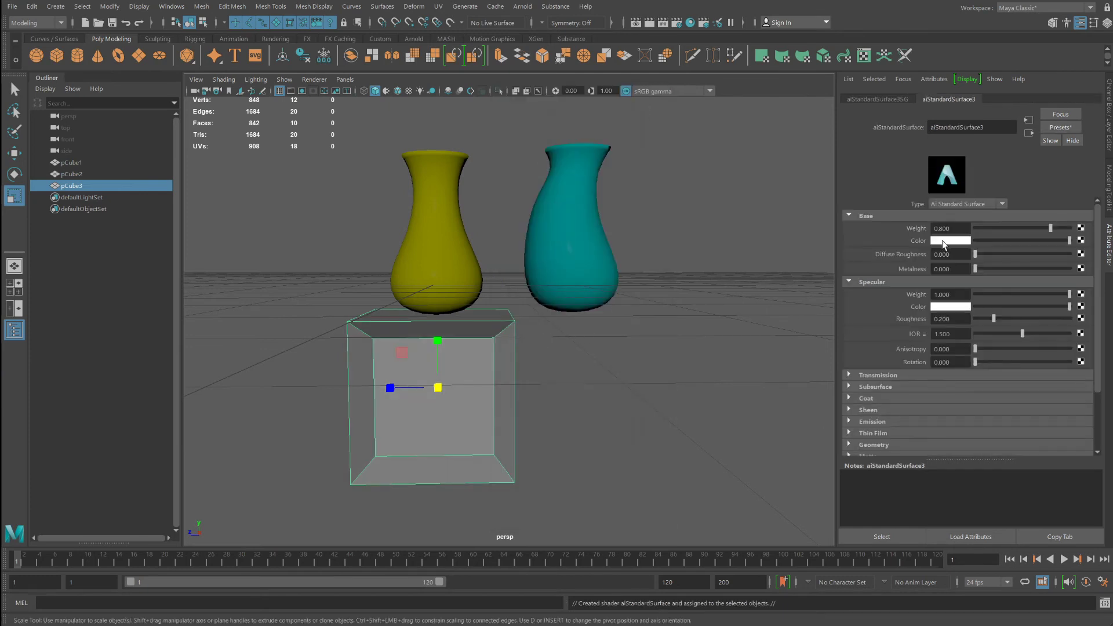
Nudge the pedestal sideways under the yellow vase and duplicate it, placing the copy beside it on the cyan vase's side
scroll(493, 331, "down", 3)
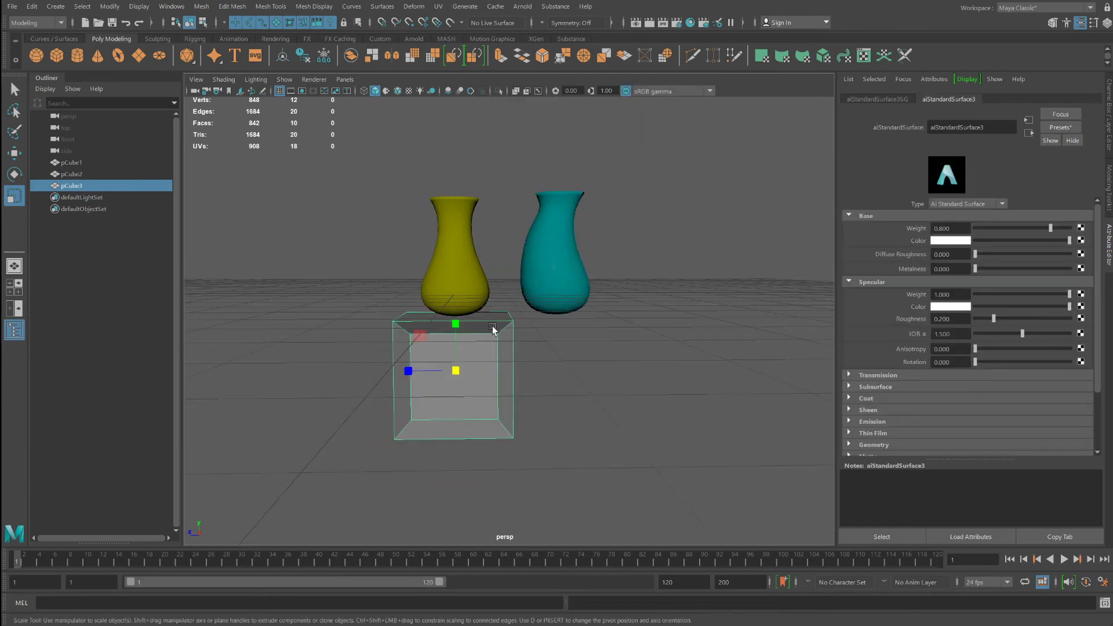
left_click(15, 153)
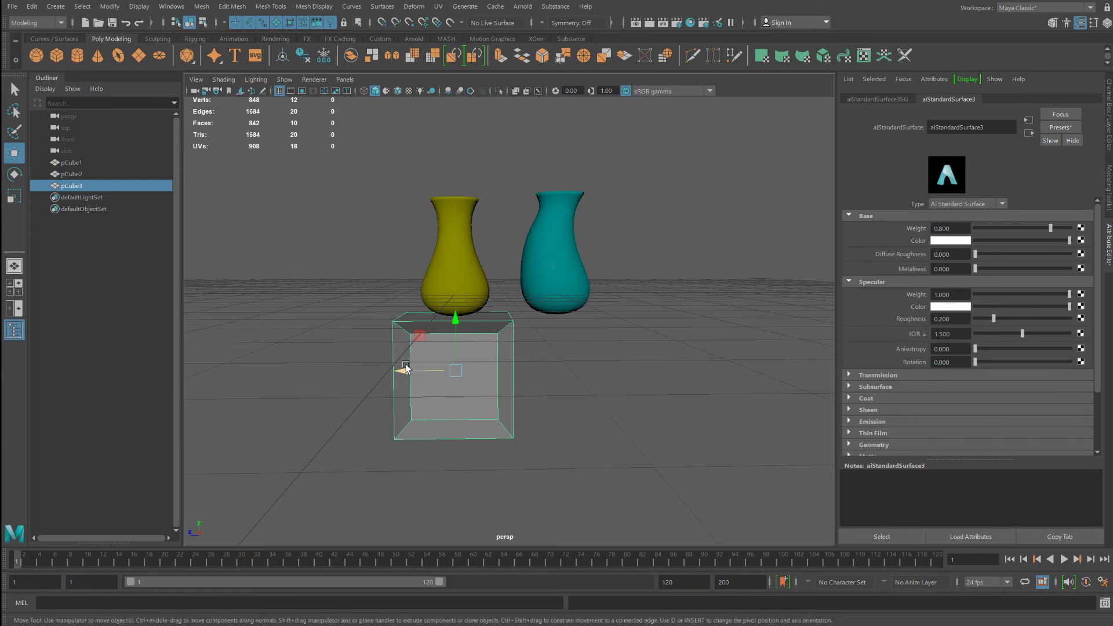
left_click_drag(400, 371, 409, 375)
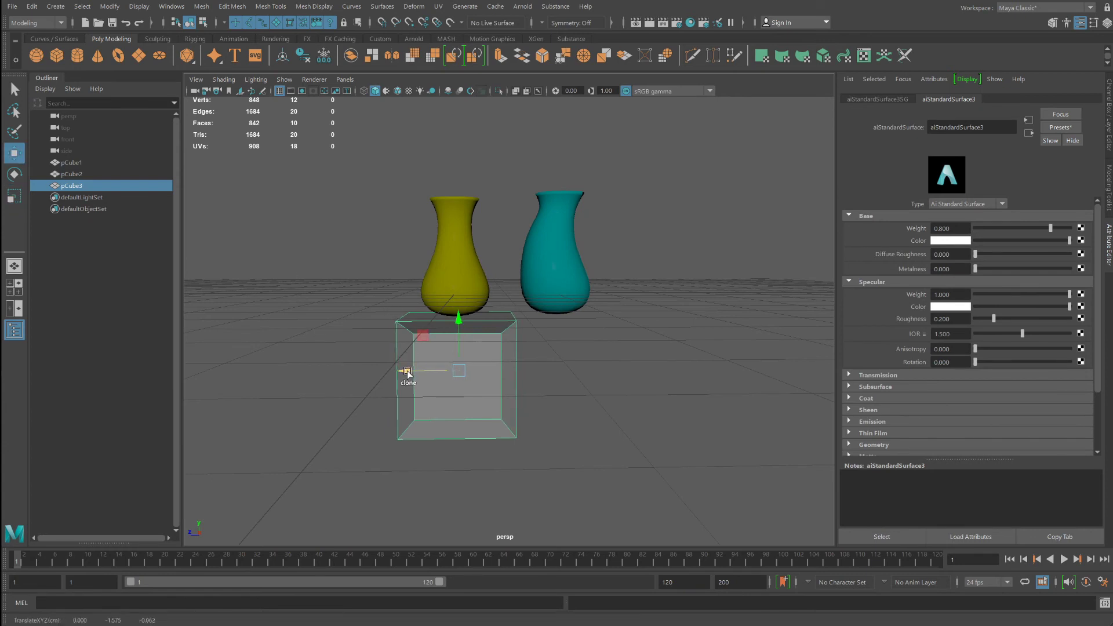
right_click(413, 376)
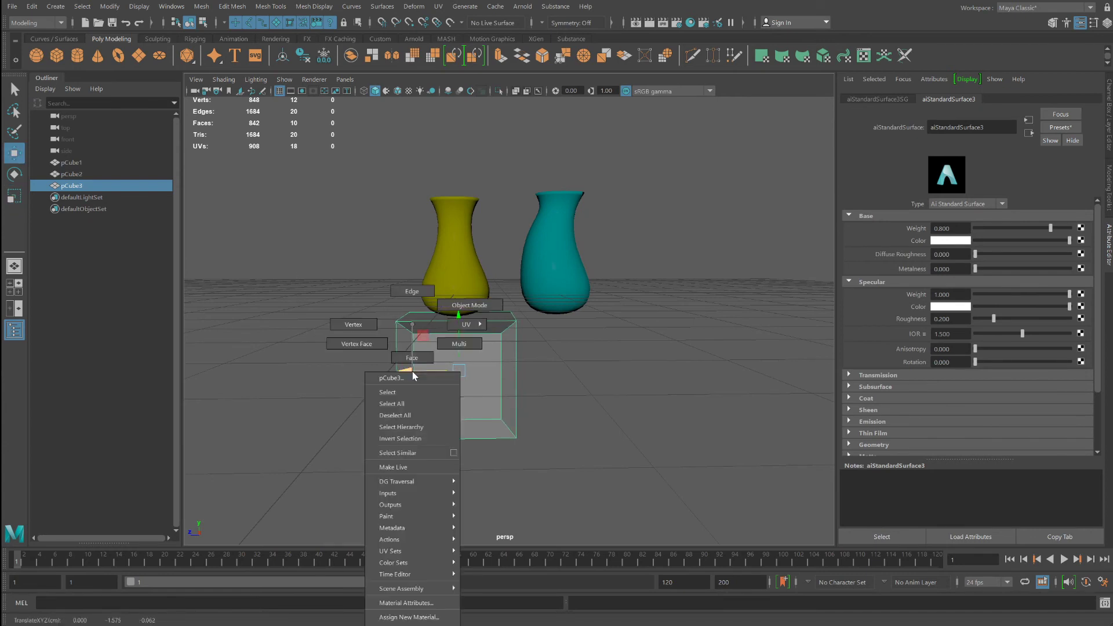
left_click(469, 305)
left_click_drag(410, 371, 537, 381, "shift")
Center the cyan vase over the second pedestal and duplicate the vase and pedestal together as a third set beside them
left_click(537, 290)
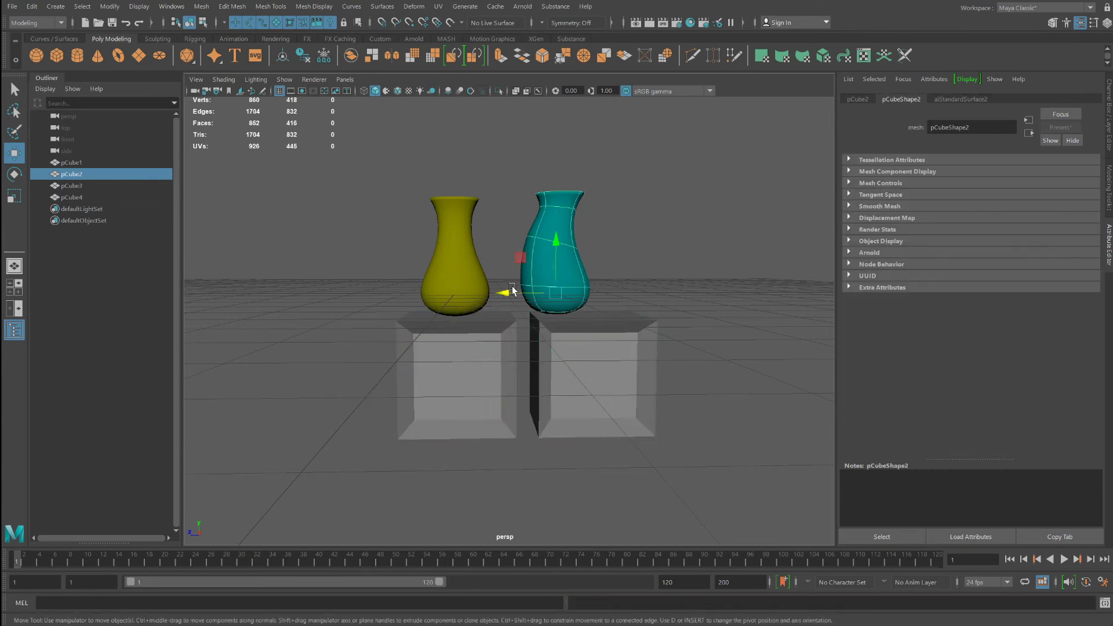
left_click_drag(503, 294, 554, 311)
left_click(636, 387, "shift")
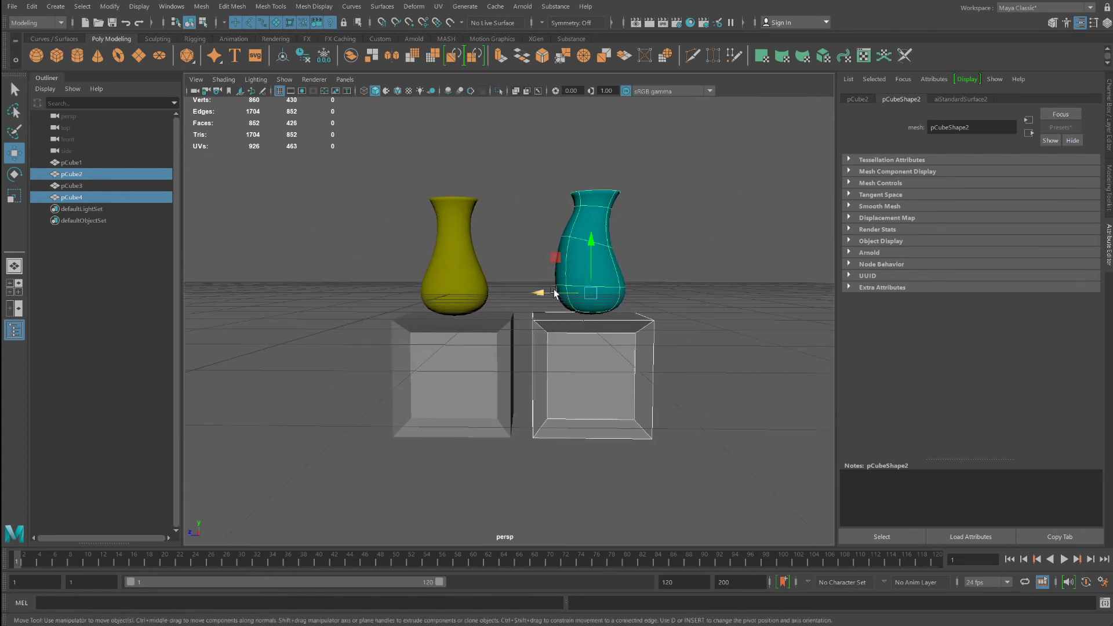
mouse_move(543, 295)
left_mouse_down("shift")
mouse_move(666, 305)
mouse_move(655, 297)
left_mouse_up("shift")
middle_click_drag(655, 297, 580, 258, "alt")
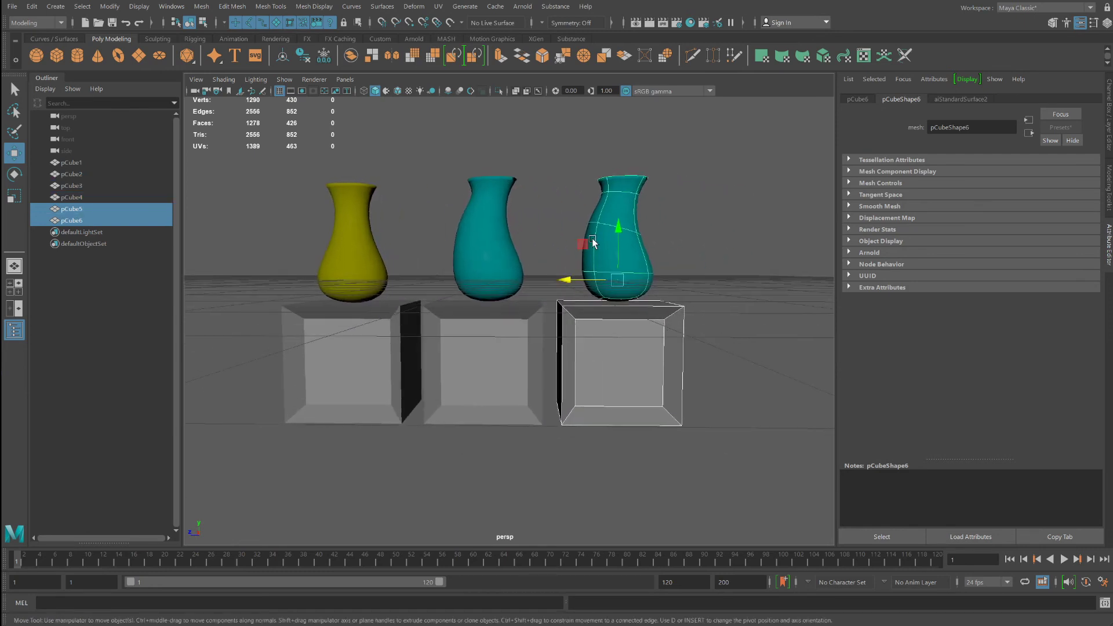
Move waist and rim vertices of the third vase to curve its body inward and raise the outer side of its rim
right_click_drag(600, 241, 543, 239)
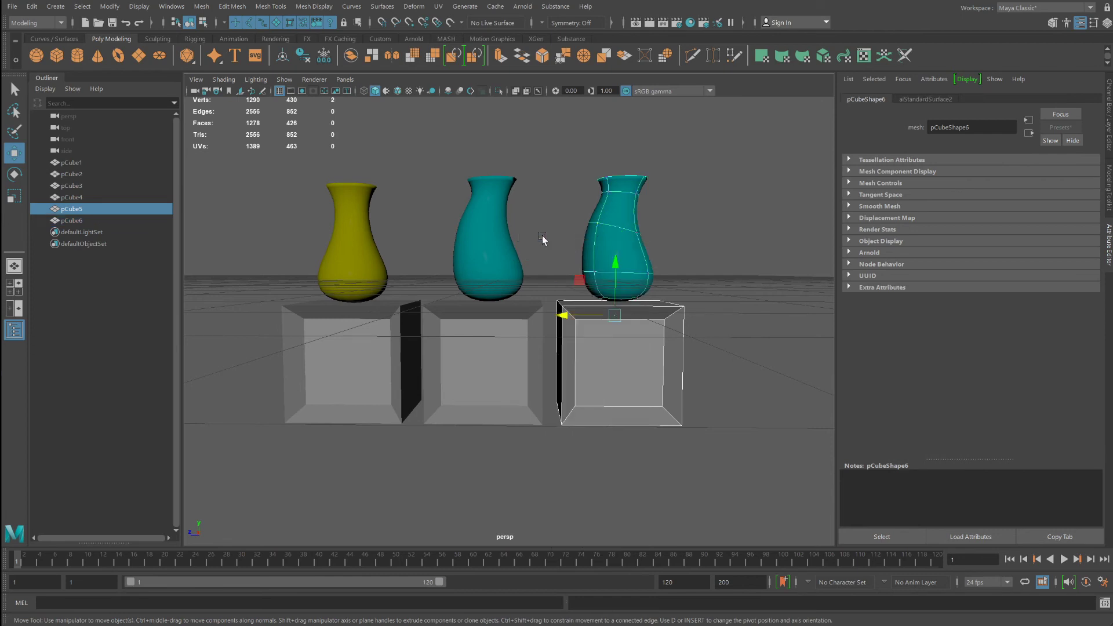
left_click(608, 228)
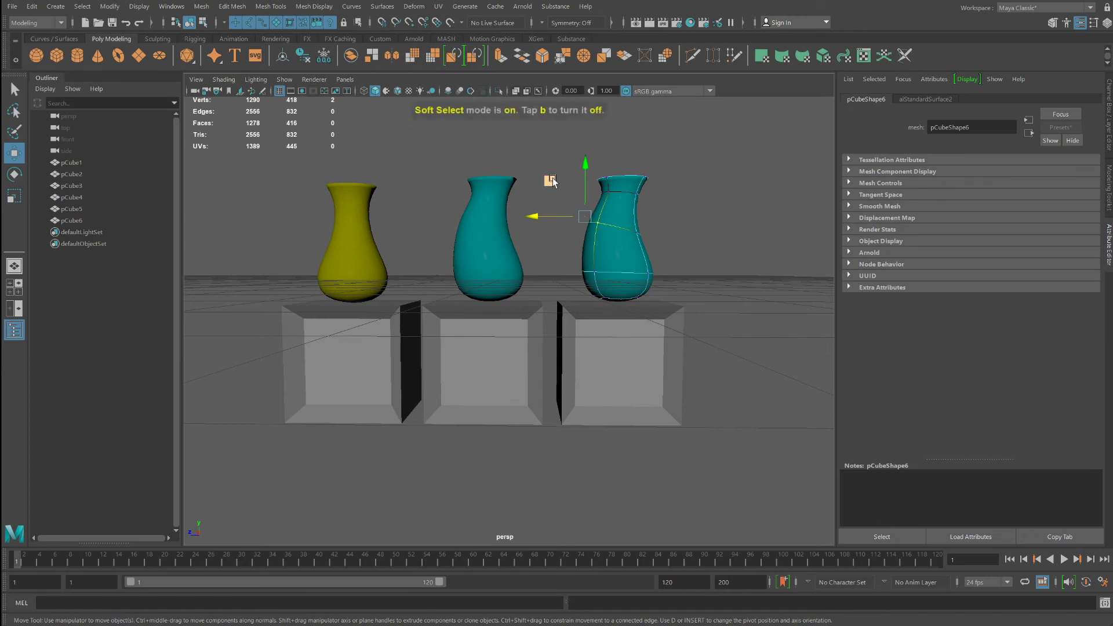
mouse_move(549, 180)
left_mouse_down()
mouse_move(566, 186)
mouse_move(560, 171)
left_mouse_up()
left_click_drag(653, 202, 610, 140)
left_click_drag(649, 215, 631, 240)
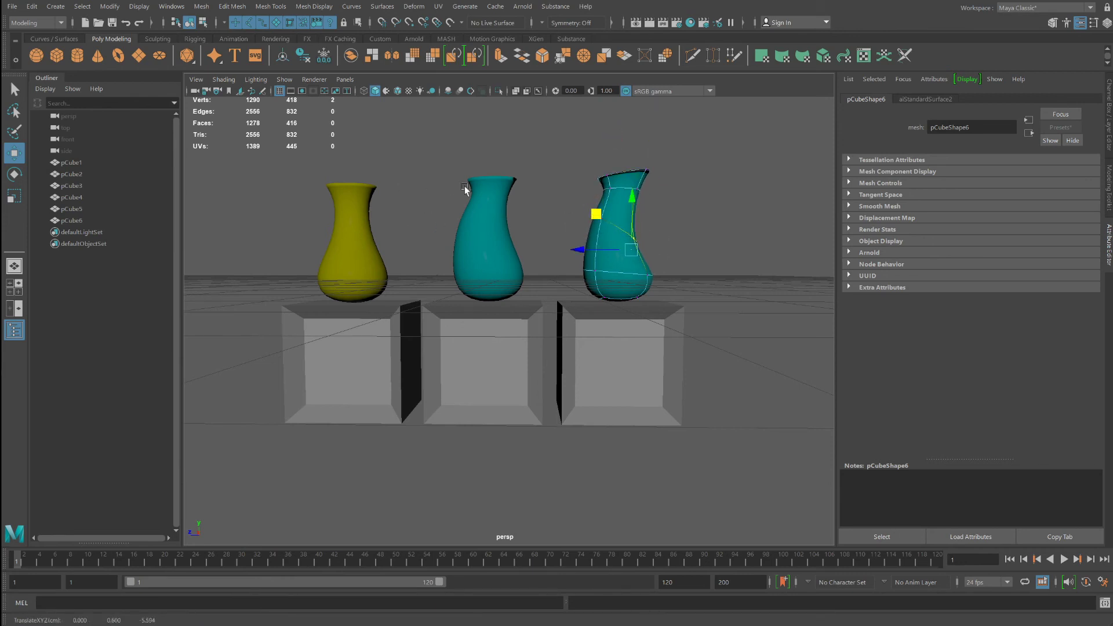
Adjust the third vase's rim vertices on the side facing the second vase, then return to object mode and clear the selection
left_click_drag(591, 165, 624, 179)
left_click_drag(551, 140, 551, 133)
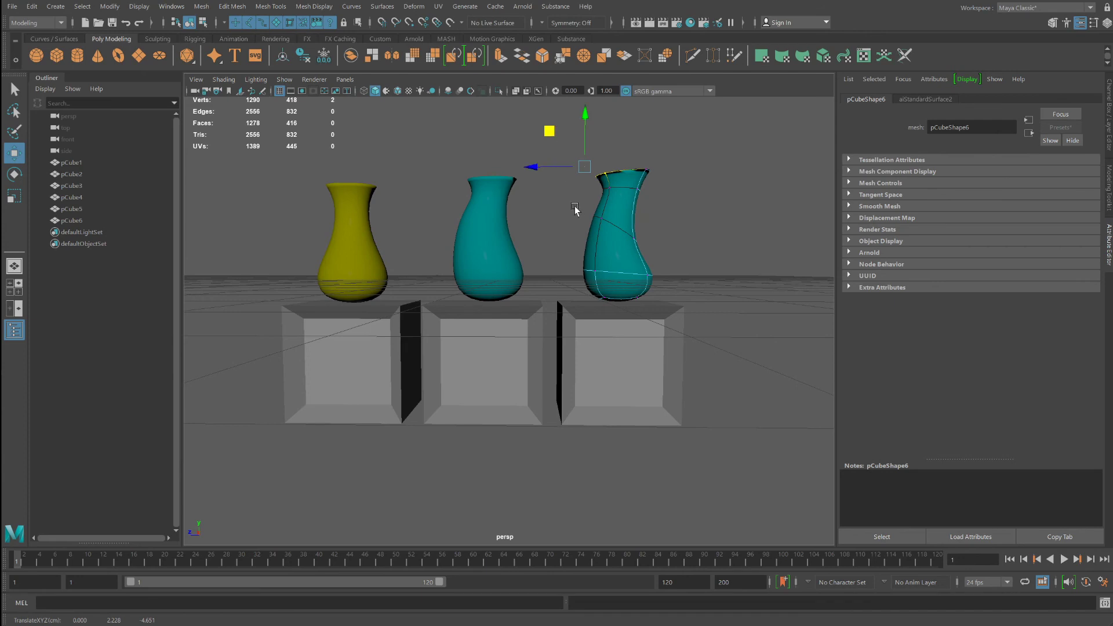
left_click(616, 228, "shift")
left_click_drag(566, 173, 567, 177)
right_click_drag(637, 211, 520, 375)
left_click(669, 211)
Select the faces around the inside of the third vase's neck in face mode
scroll(623, 203, "up", 5)
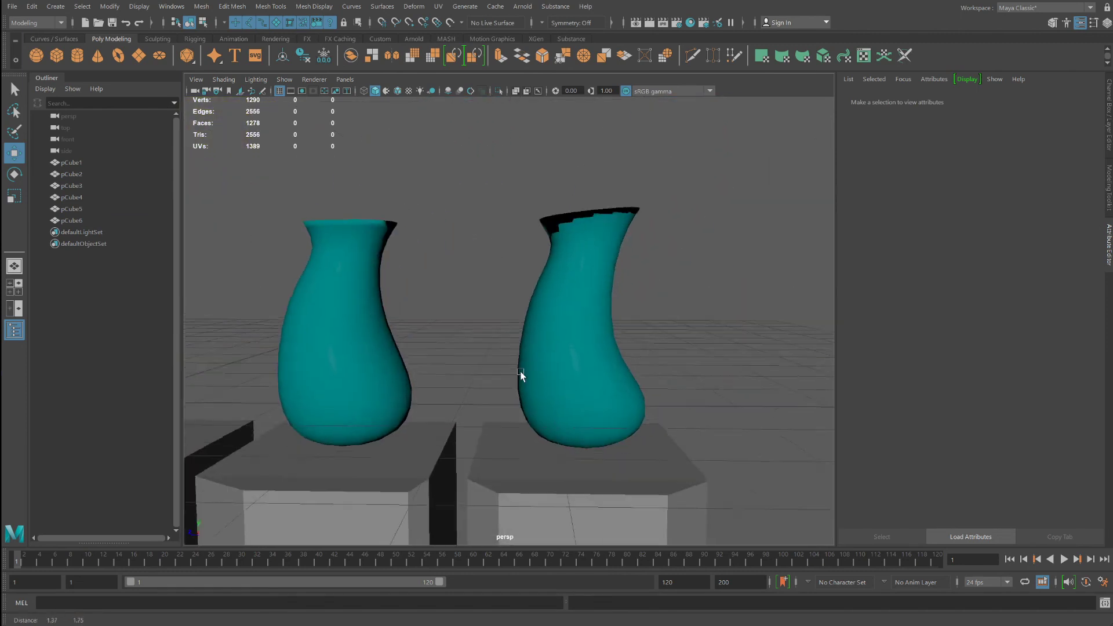
left_click_drag(520, 376, 495, 329, "alt")
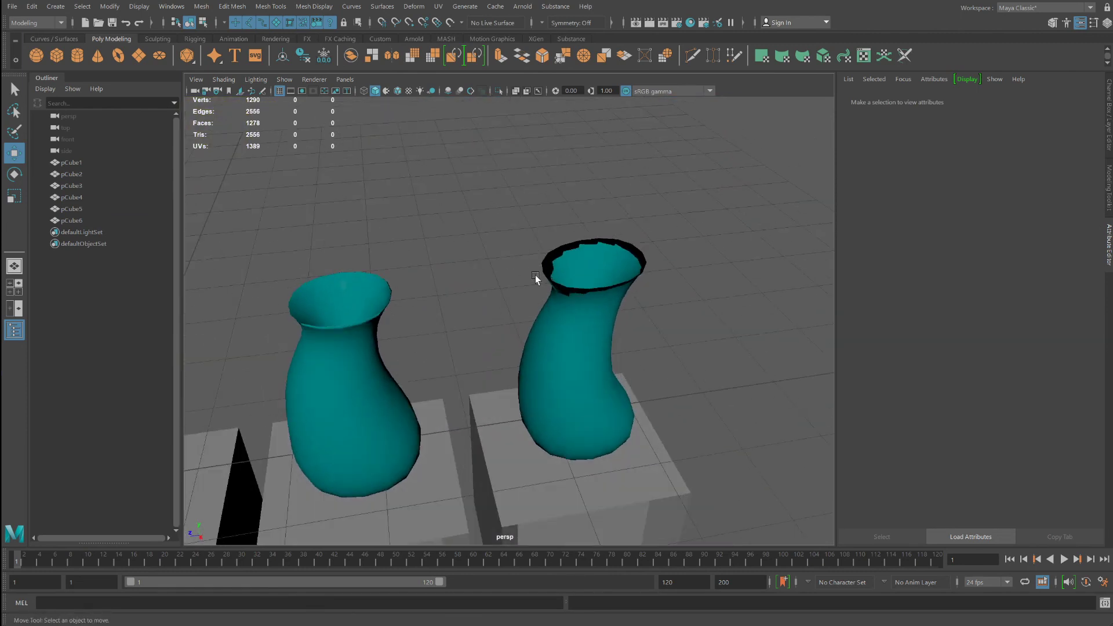
left_click_drag(534, 275, 559, 328, "alt")
scroll(505, 280, "up", 5)
left_click(559, 328)
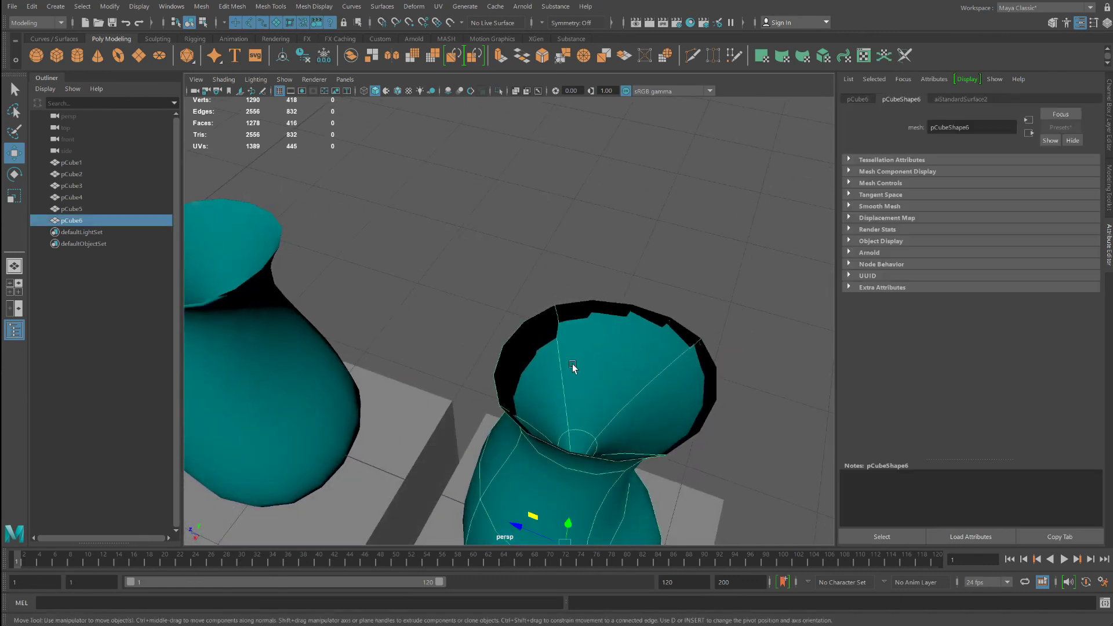
right_click_drag(572, 367, 572, 391)
left_click(551, 371)
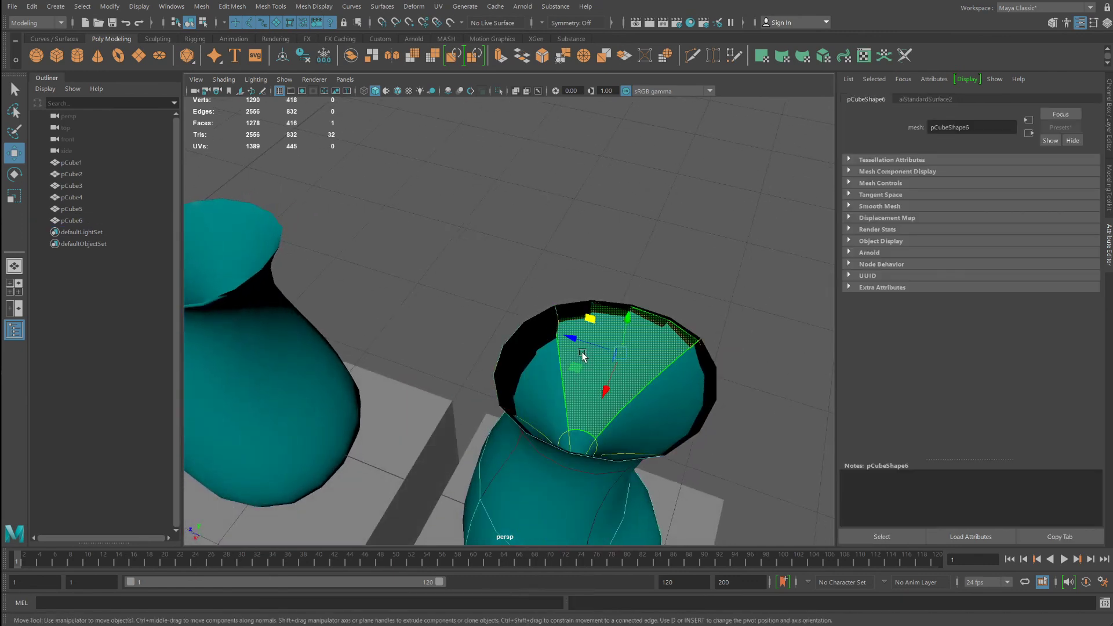
left_click(544, 371, "shift")
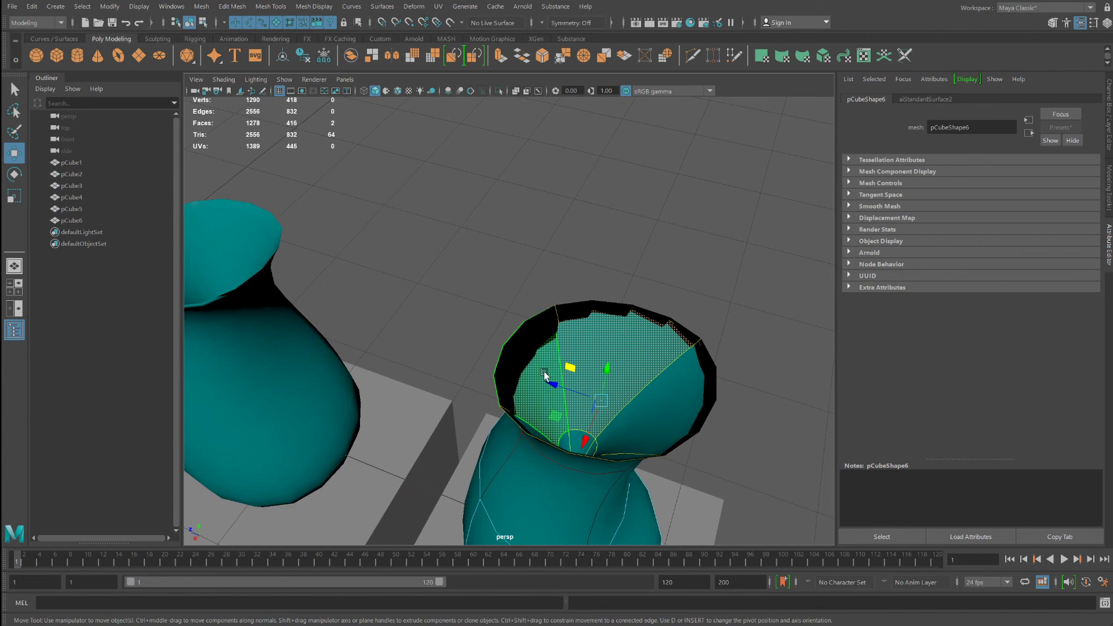
left_click(604, 441, "shift")
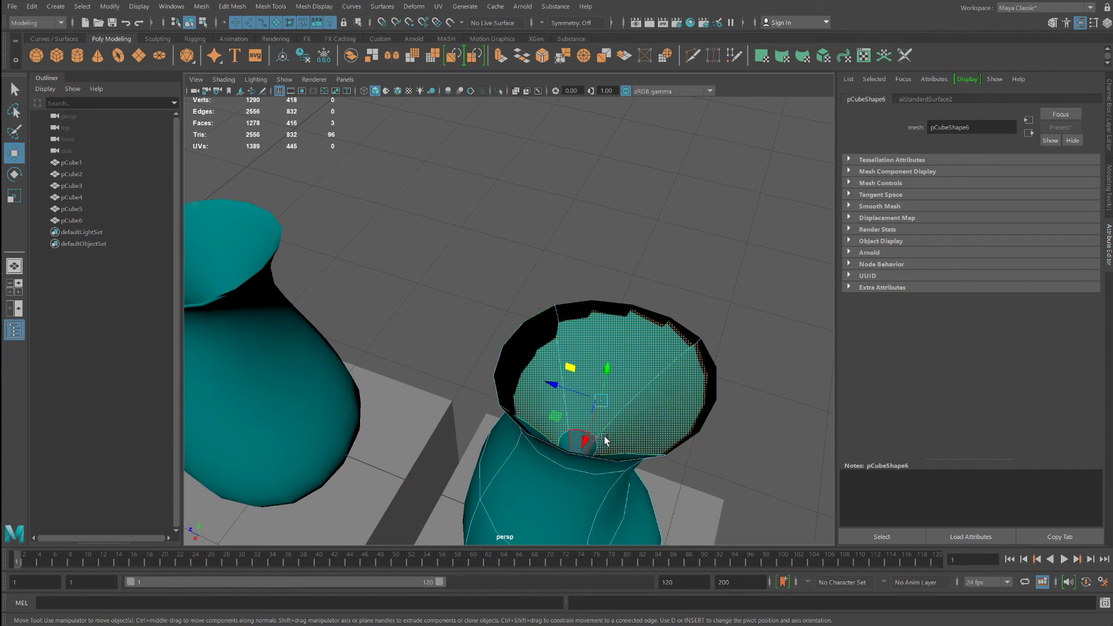
left_click_drag(604, 441, 472, 462, "alt")
left_click(416, 495, "shift")
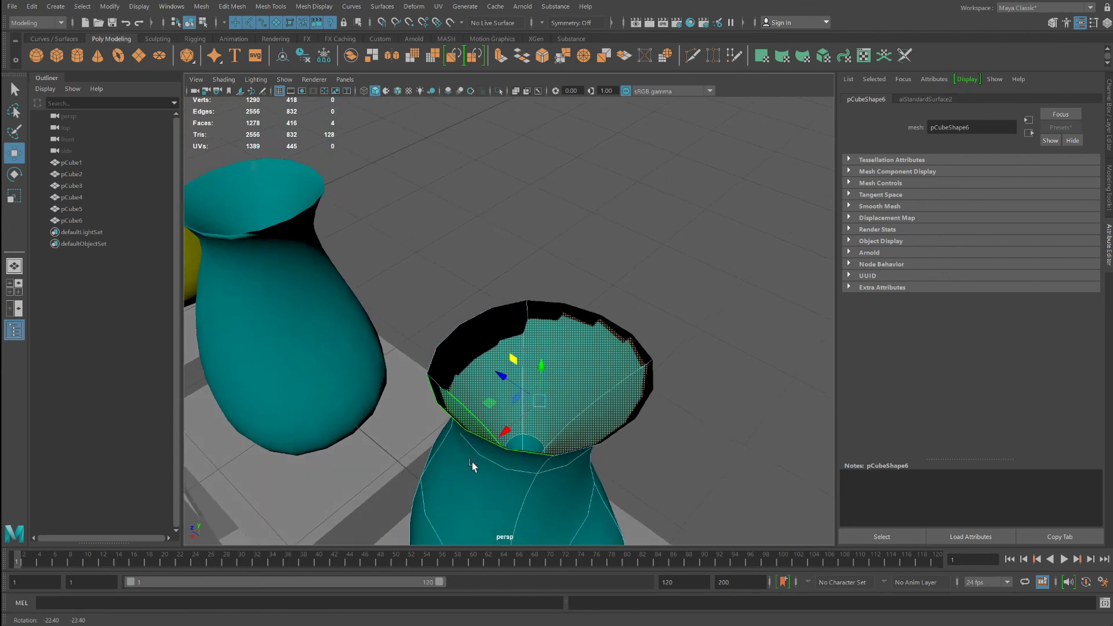
Reselect the four faces around the third vase's neck and try scaling them outward into a wide flare
left_click(570, 368)
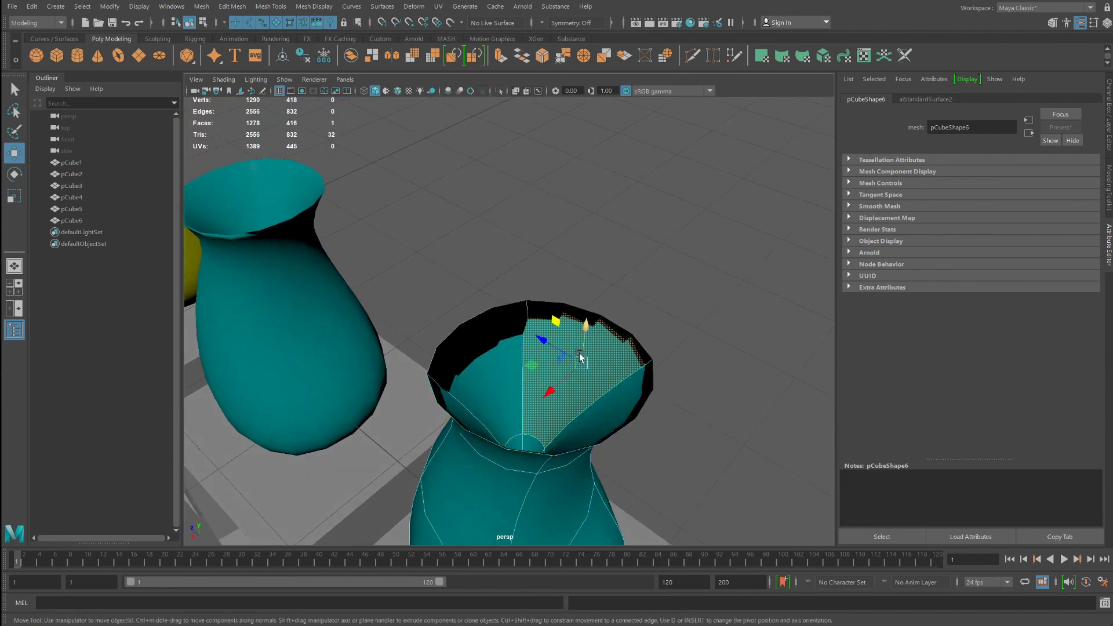
left_click(502, 373, "shift")
left_click(588, 431, "shift")
left_click(479, 433, "shift")
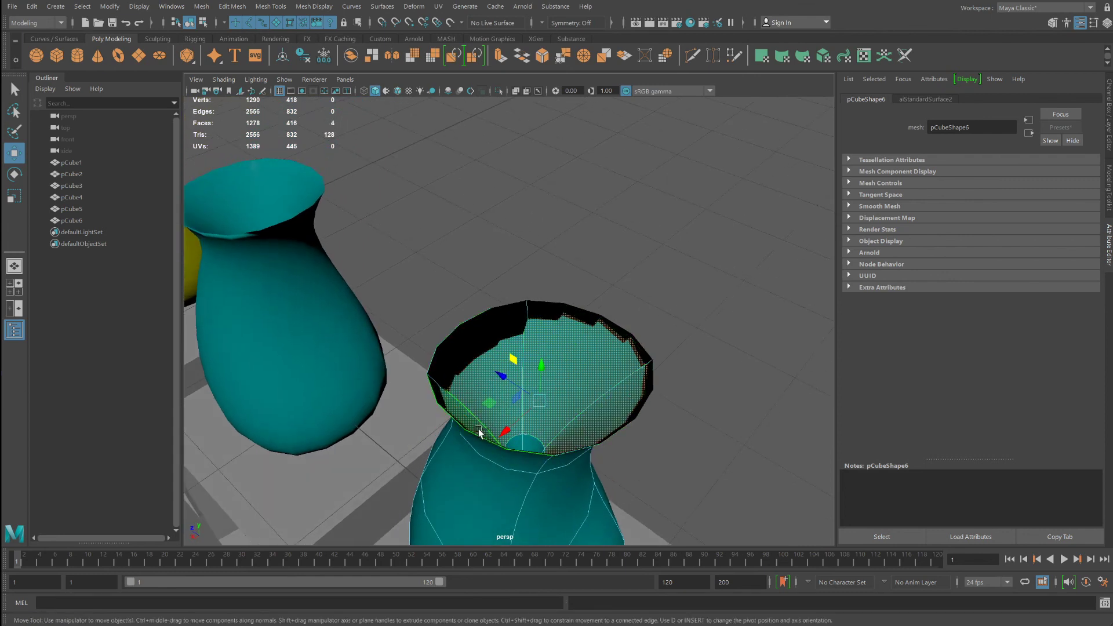
left_click_drag(478, 432, 463, 324, "alt")
left_click(14, 195)
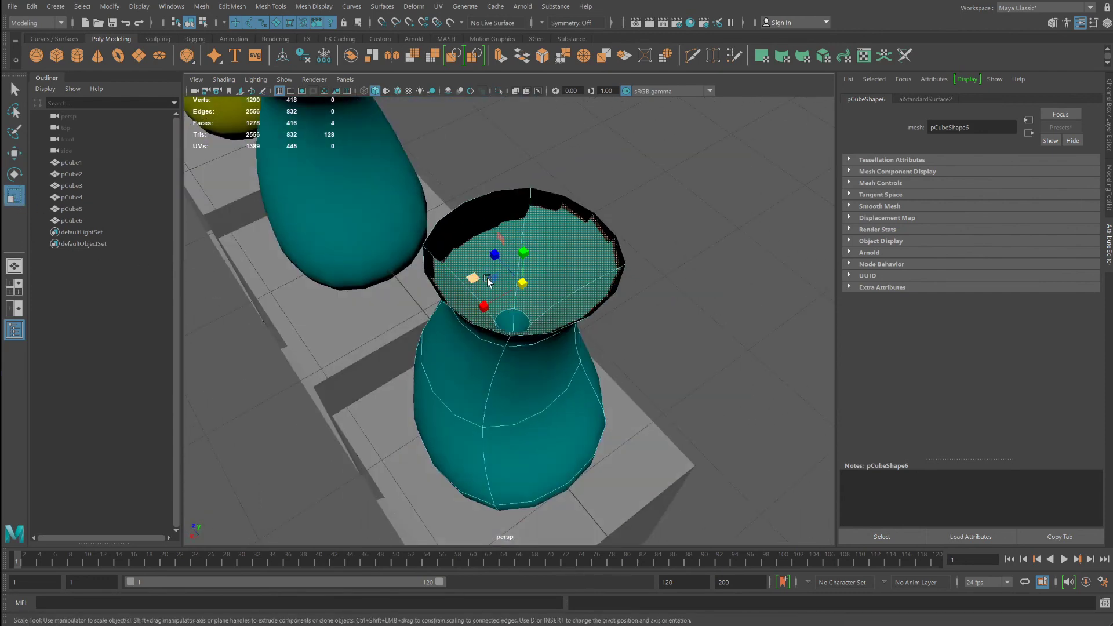
left_click_drag(521, 285, 674, 167)
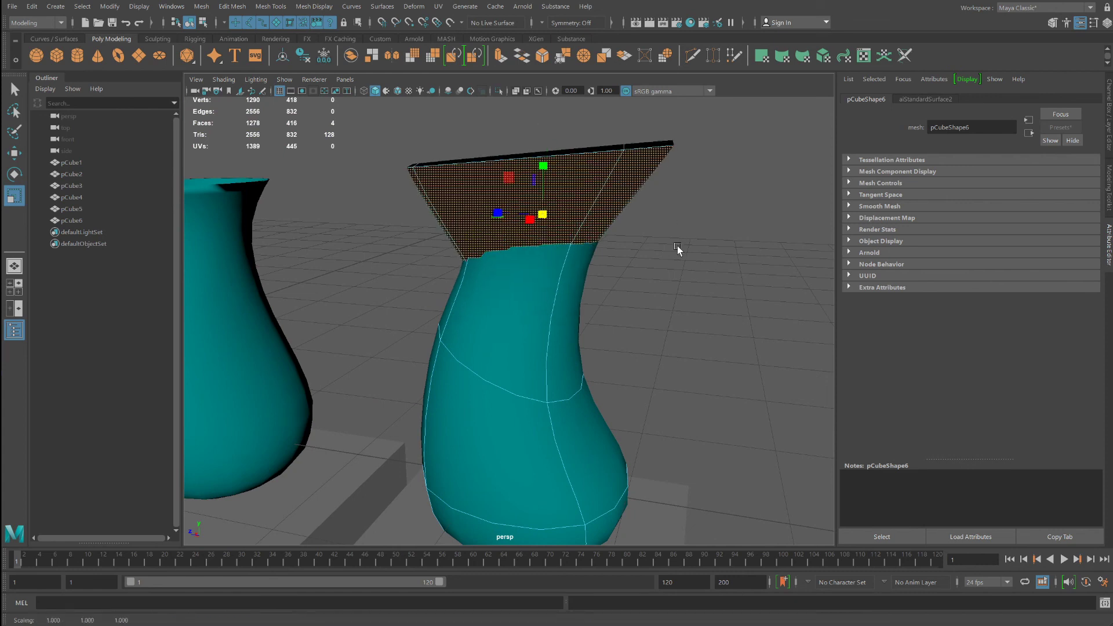
Undo the outward scaling of the third vase's neck faces
left_click(683, 265)
key("ctrl+z")
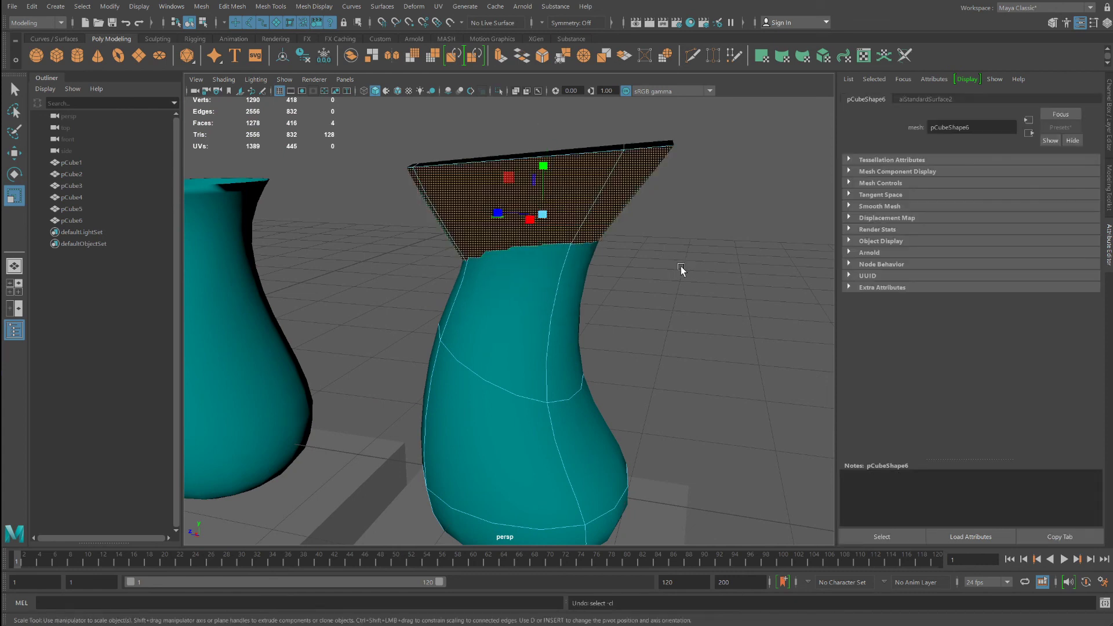
key("ctrl+z")
Select the outer rim vertices of the third vase and pull them upward to slant its mouth into a pointed lip
left_click_drag(616, 264, 620, 217, "alt")
scroll(620, 218, "down", 3)
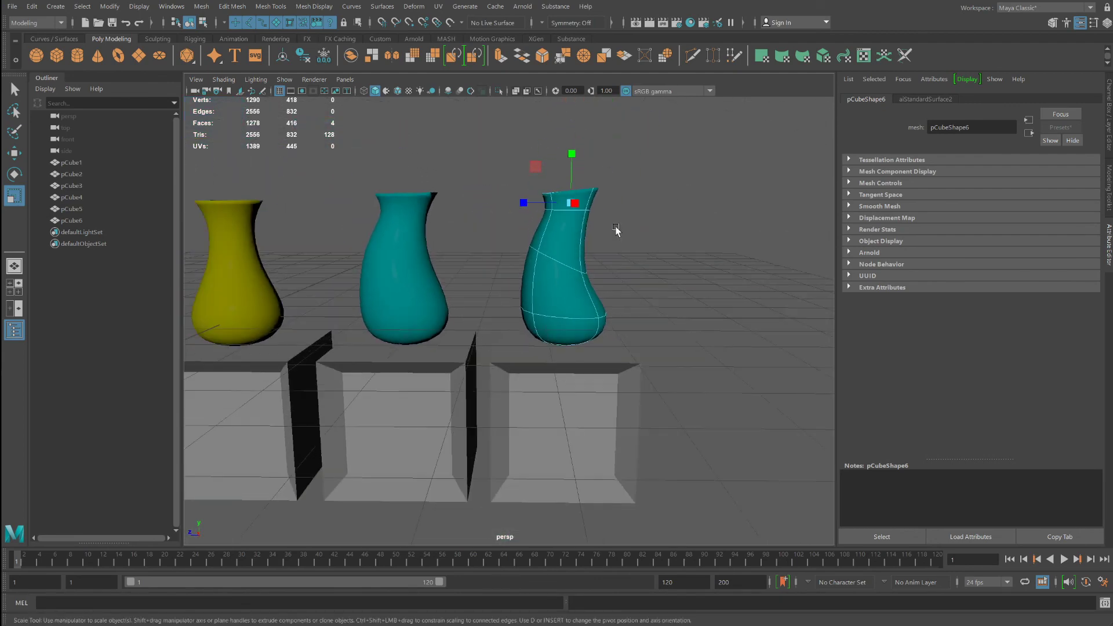
right_click_drag(562, 232, 510, 227)
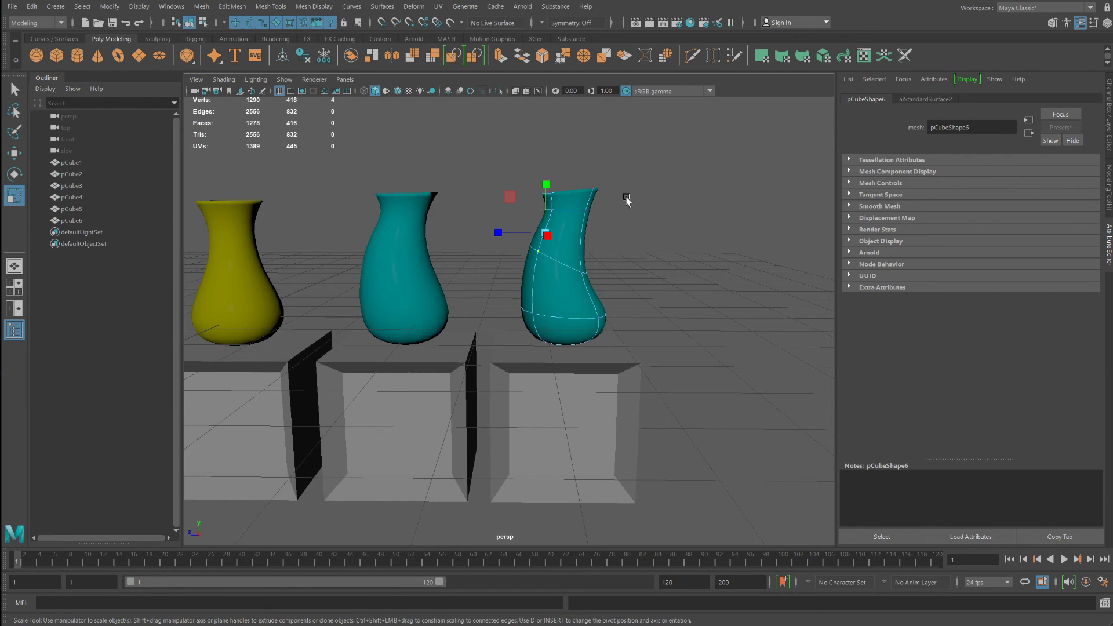
left_click_drag(632, 189, 579, 171)
left_click(575, 141)
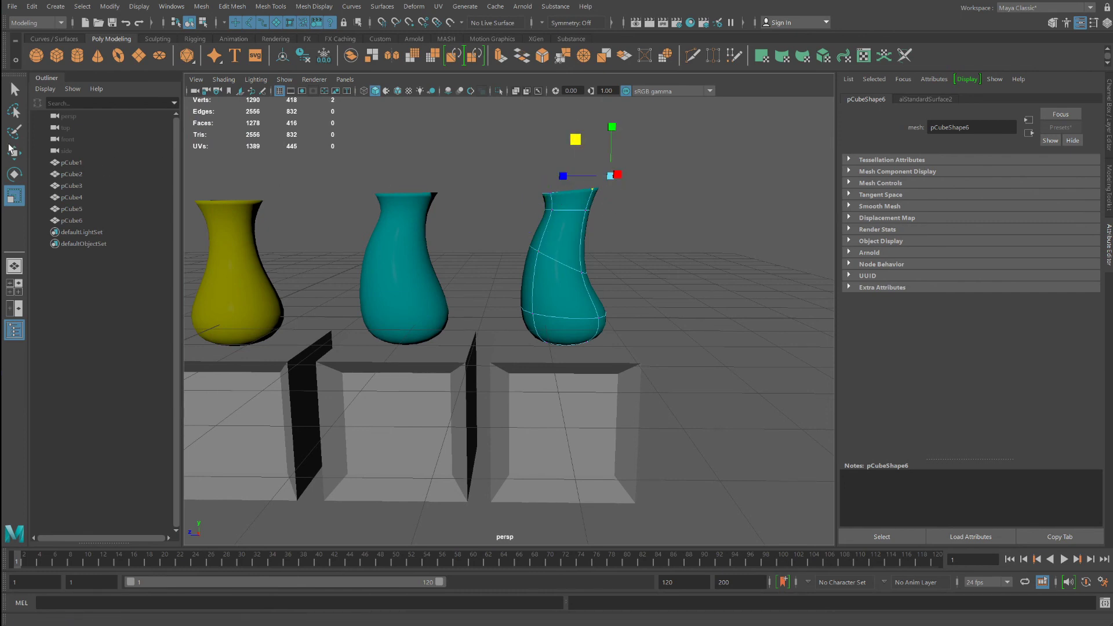
key("w")
left_click_drag(576, 145, 579, 122)
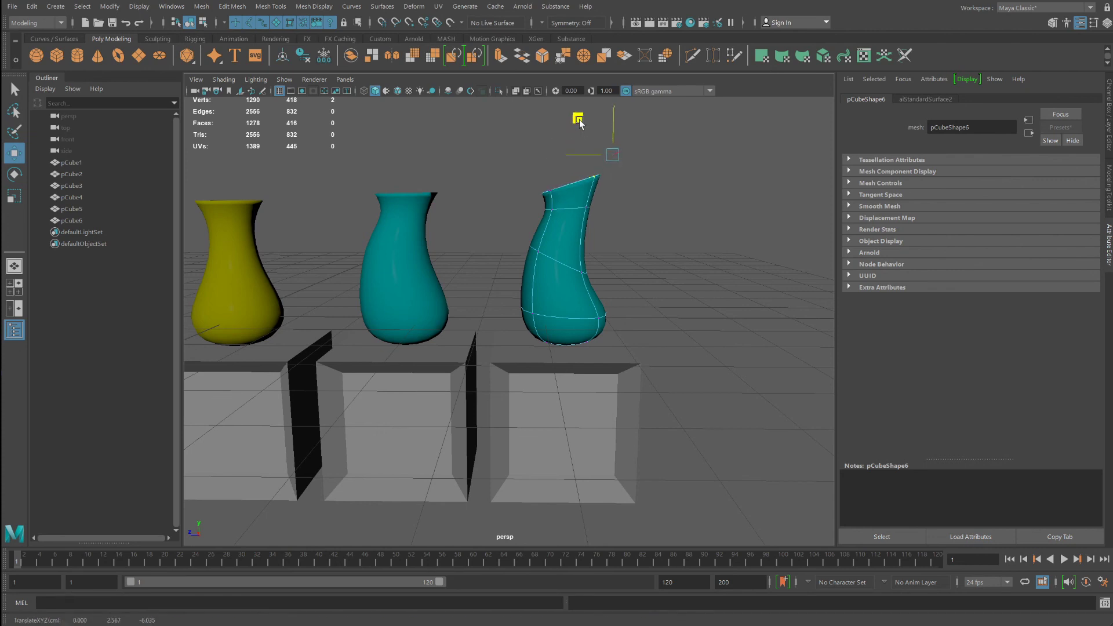
Raise the matching rim vertices of the middle cyan vase in vertex mode to give its mouth a gentler slant
left_click(390, 206)
right_click_drag(406, 206, 445, 202)
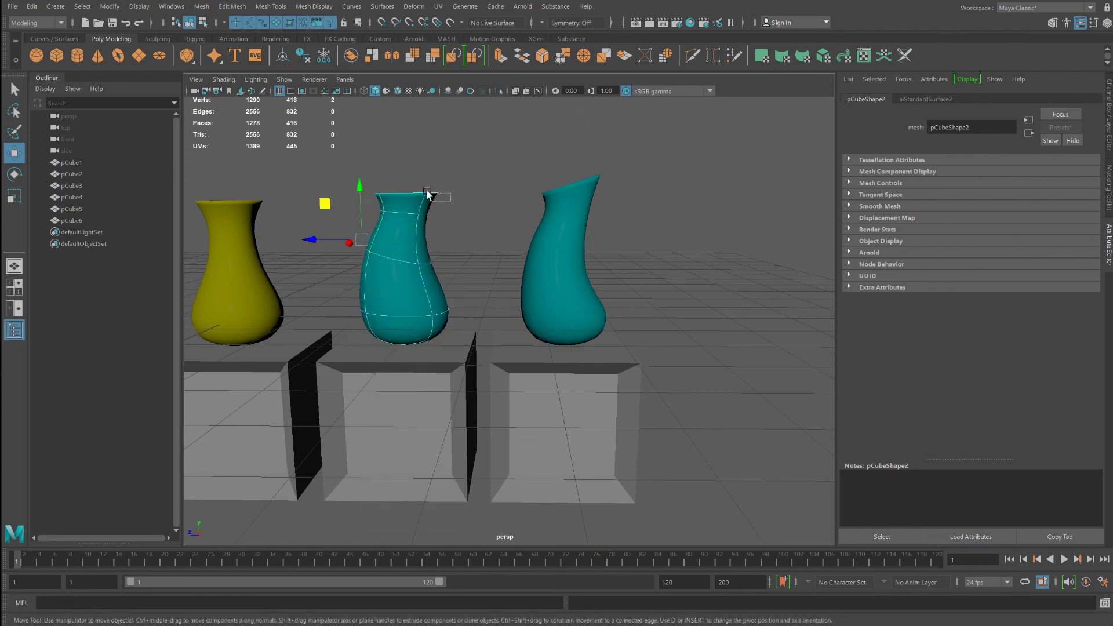
left_click_drag(427, 195, 427, 193)
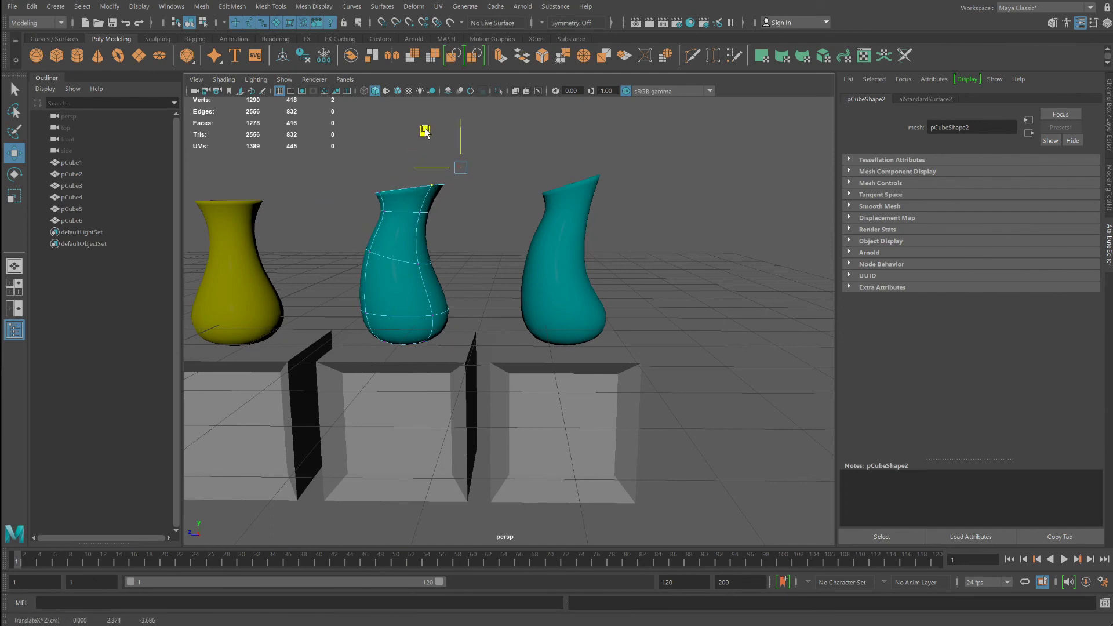